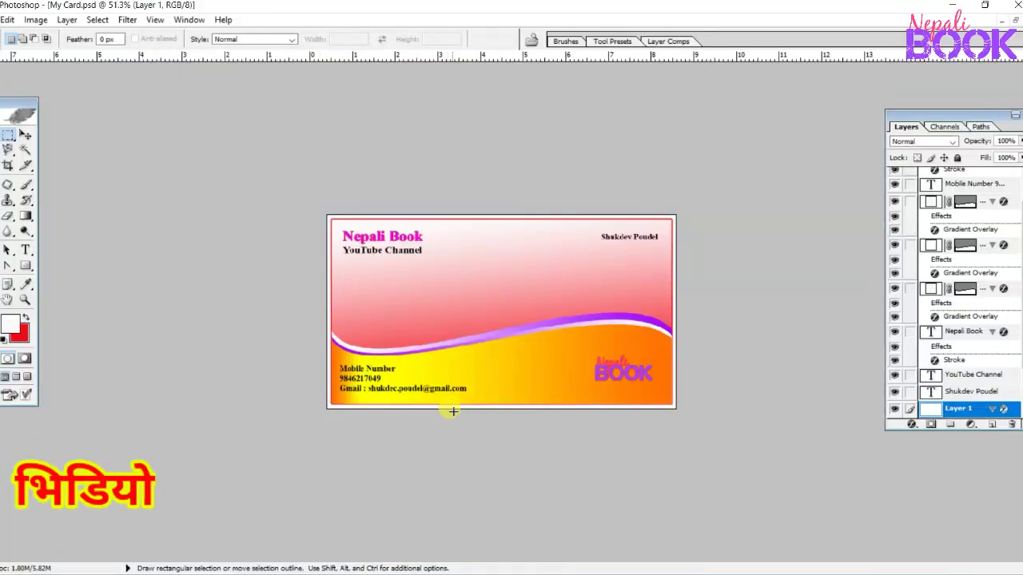
Zoom the card to 100% and reshape the wave curve's right end and left dip.
key("ctrl+0")
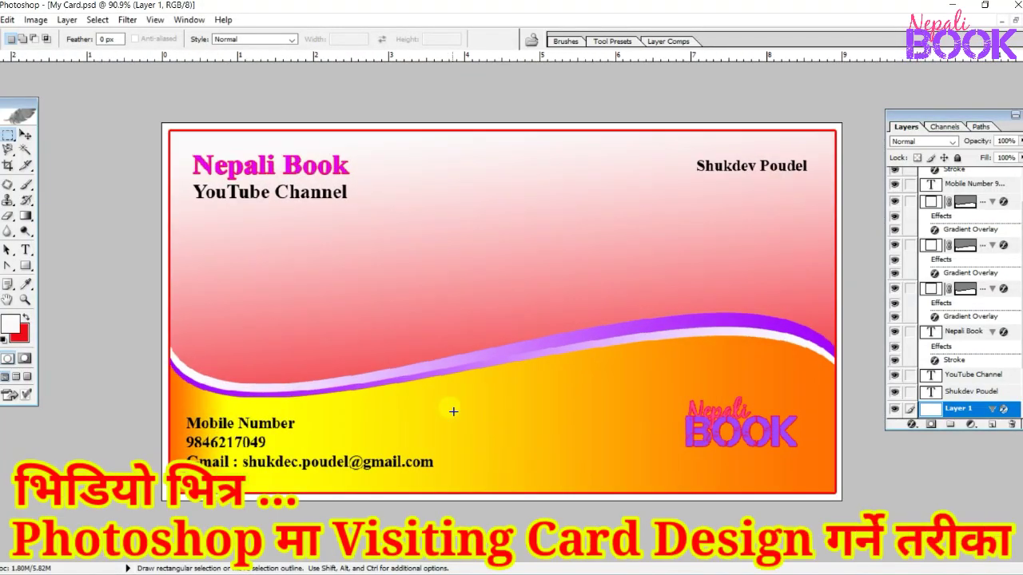
key("ctrl+plus")
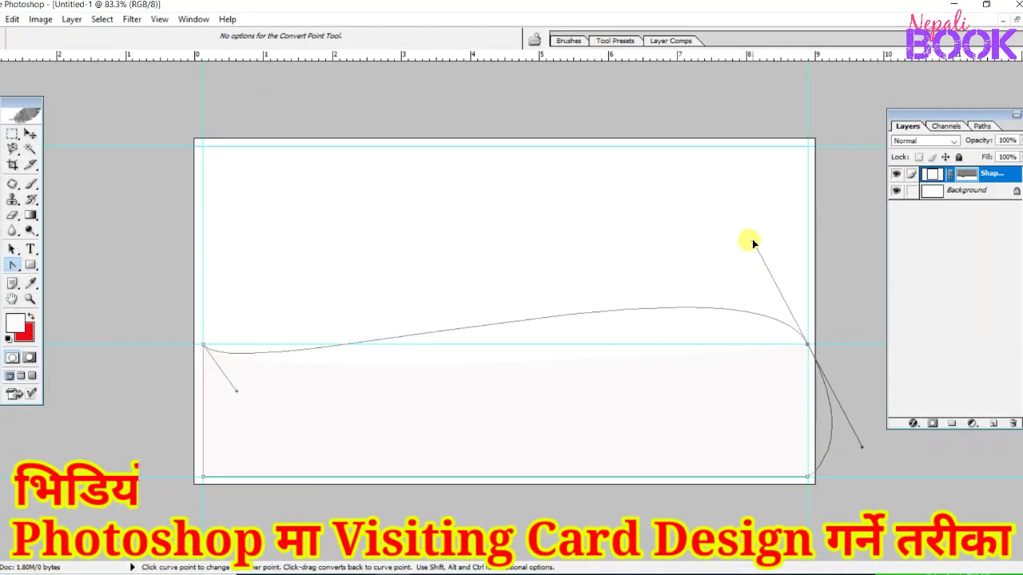
left_click_drag(752, 241, 726, 231)
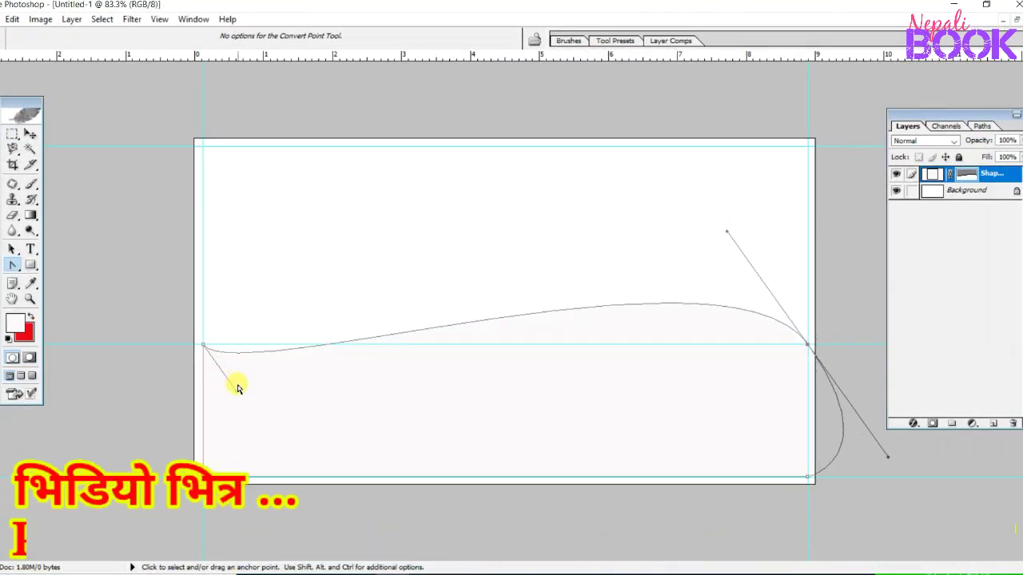
mouse_move(237, 387)
left_mouse_down()
mouse_move(293, 442)
mouse_move(311, 441)
left_mouse_up()
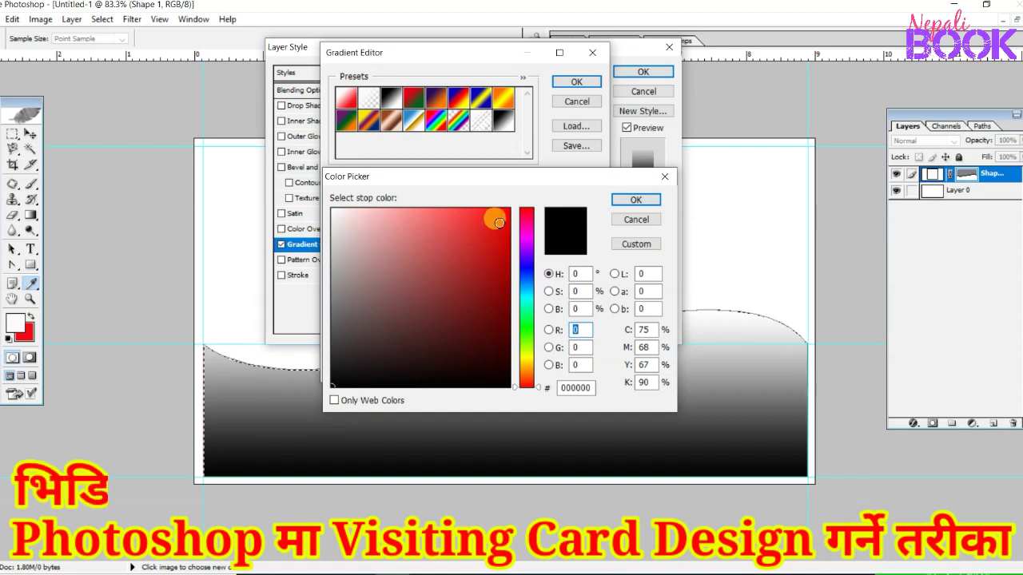
Pick red for the gradient stop, shrink the copied wave to 94.1%, and reverse the background gradient.
left_click(499, 222)
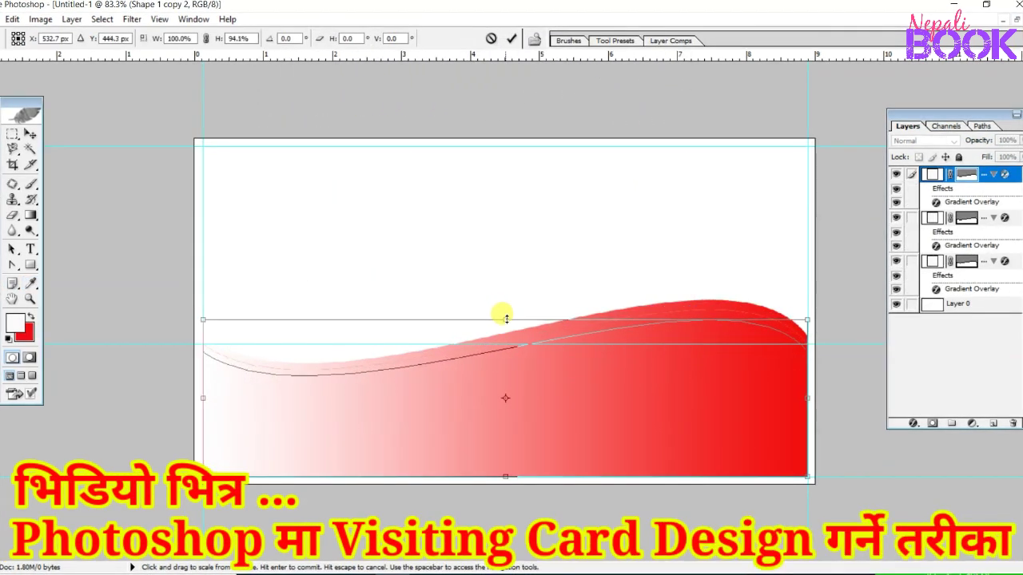
left_click_drag(506, 314, 506, 322)
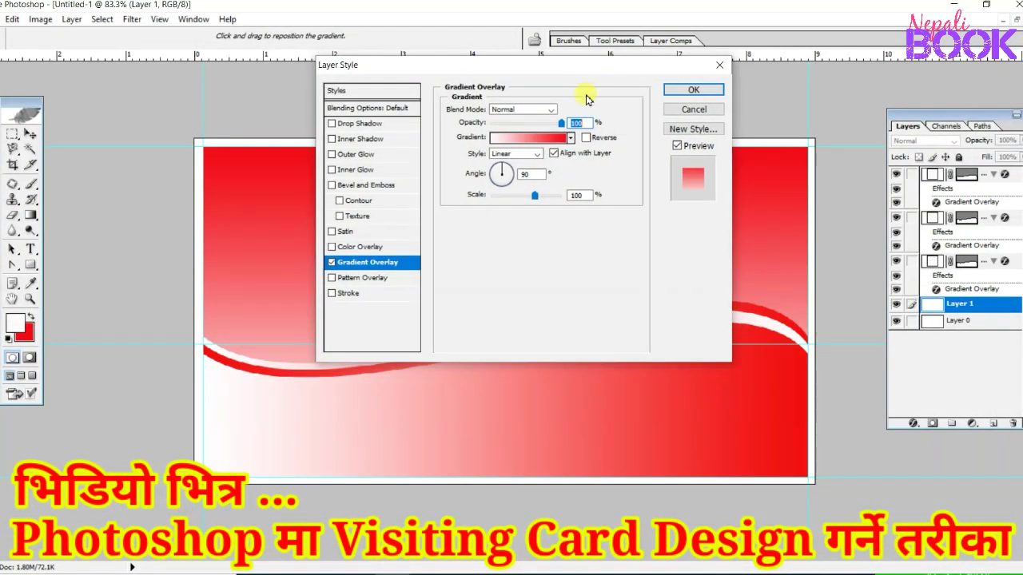
left_click(587, 140)
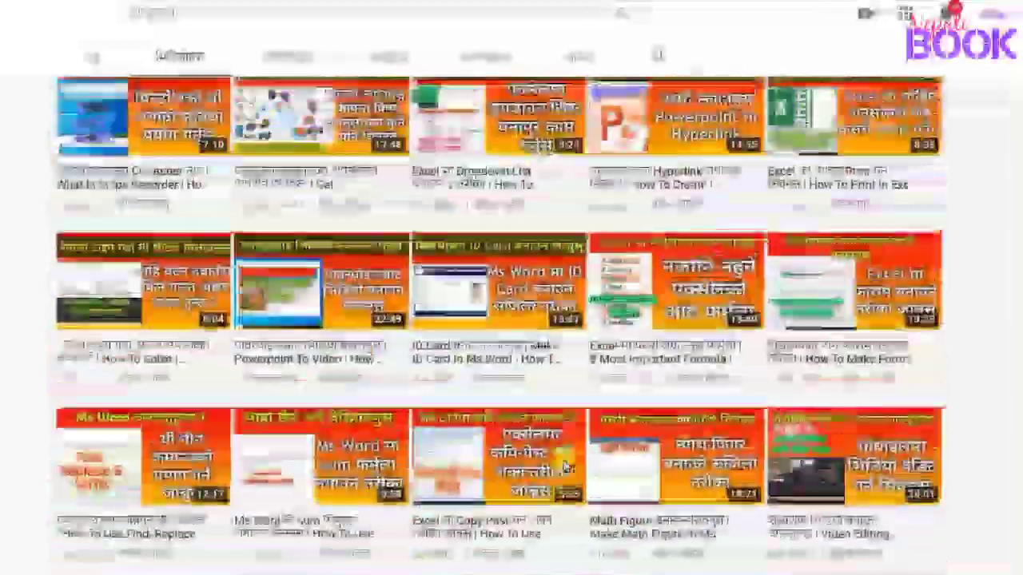
Scroll up through the YouTube channel's video list.
scroll(564, 466, "up", 2)
scroll(564, 466, "up", 2)
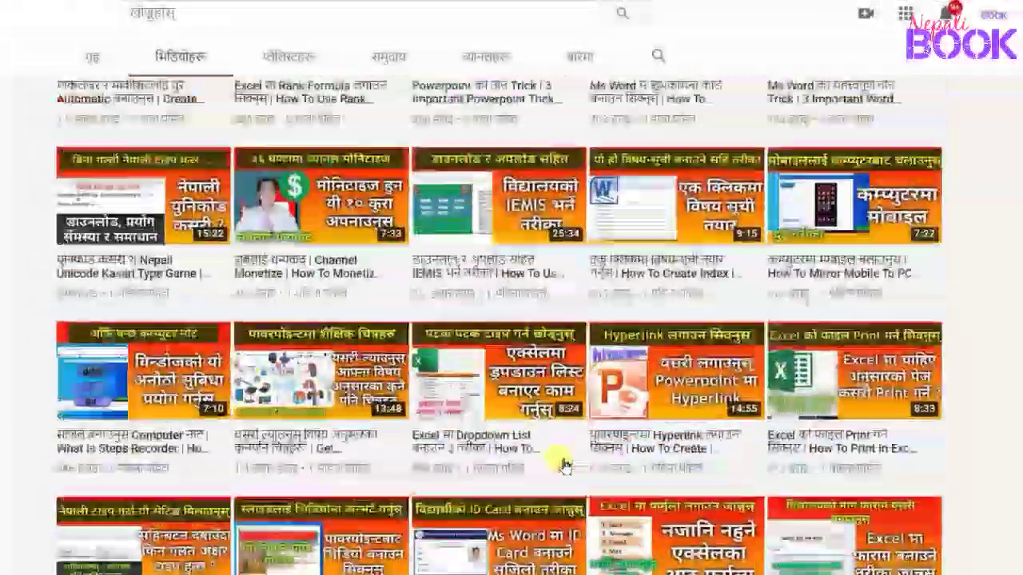
scroll(564, 465, "up", 3)
scroll(564, 466, "up", 2)
scroll(564, 465, "up", 3)
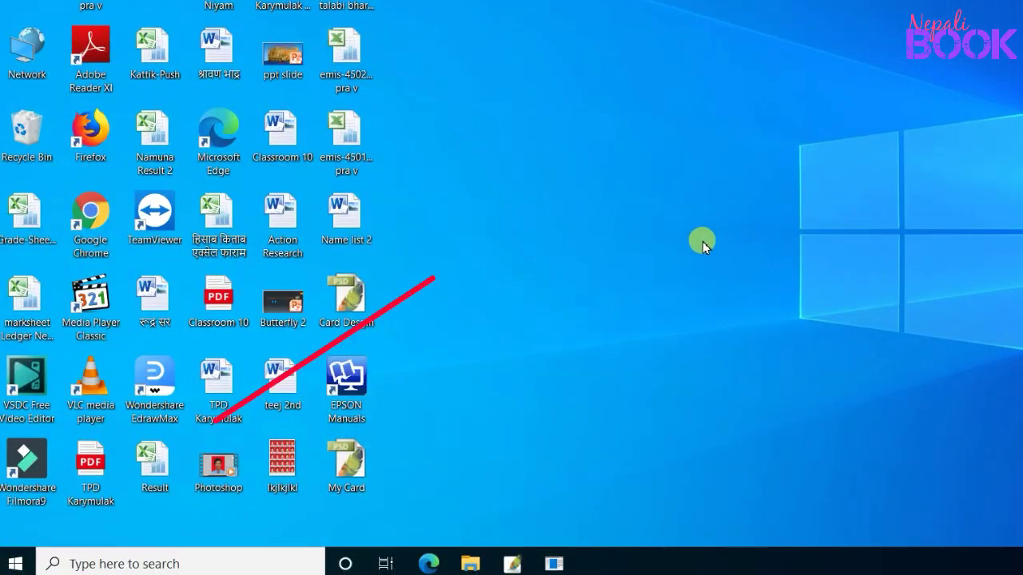
Launch Adobe Photoshop CS from the Windows Start menu app list.
left_click(17, 559)
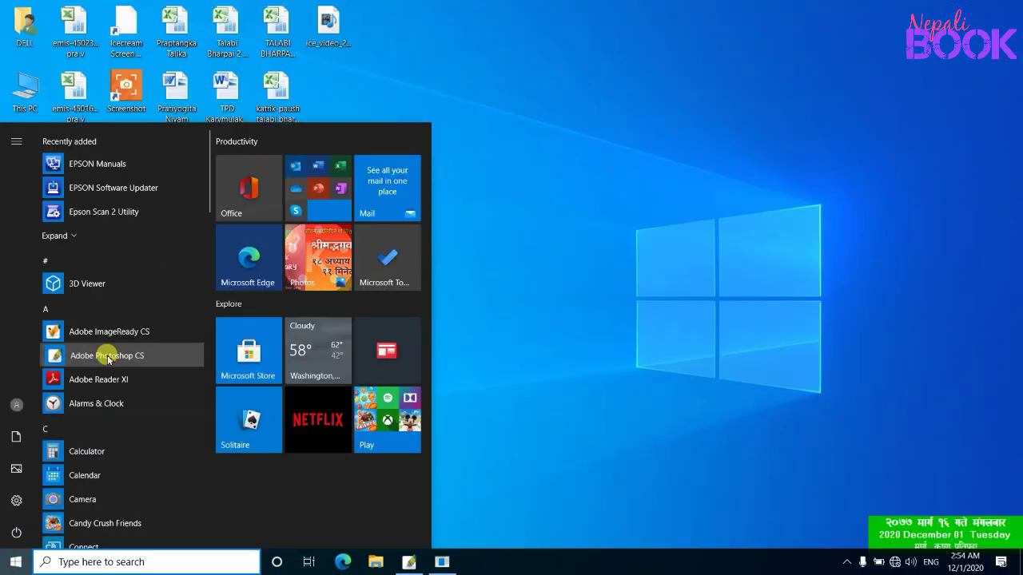
left_click(130, 303)
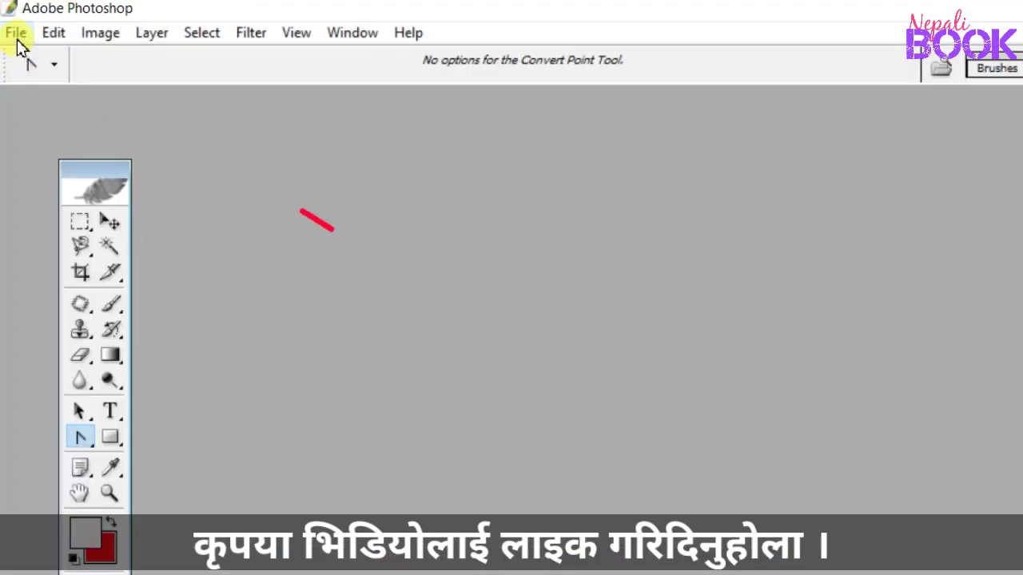
Create a new white 90 × 50 mm document at 300 pixels/inch.
left_click(17, 38)
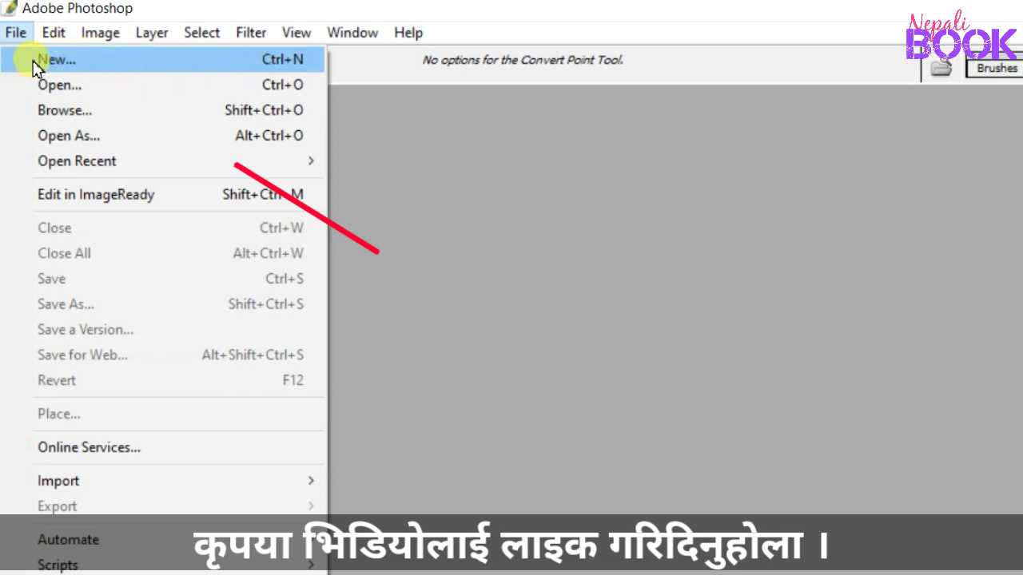
left_click(34, 64)
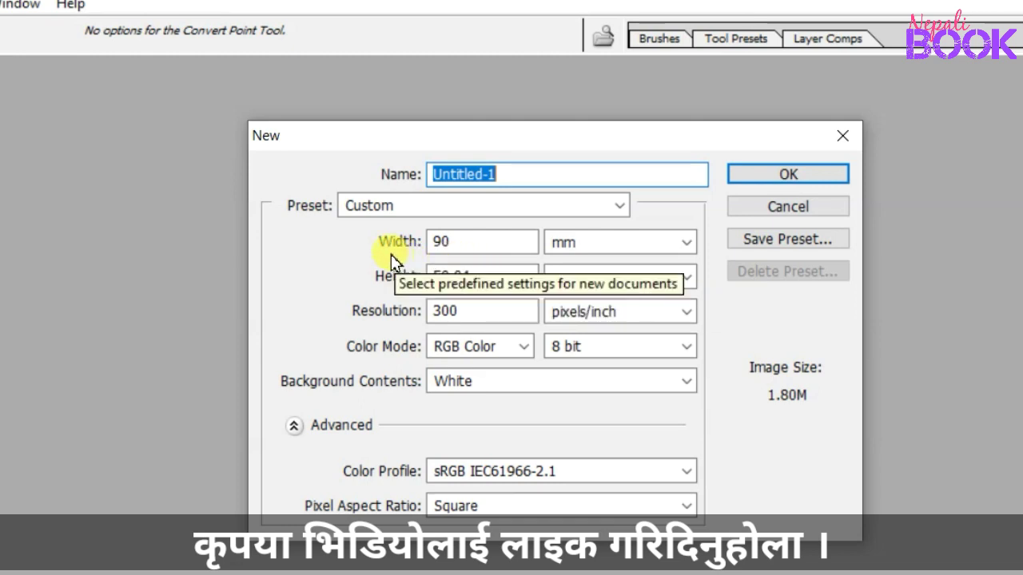
left_click(685, 243)
left_click(634, 320)
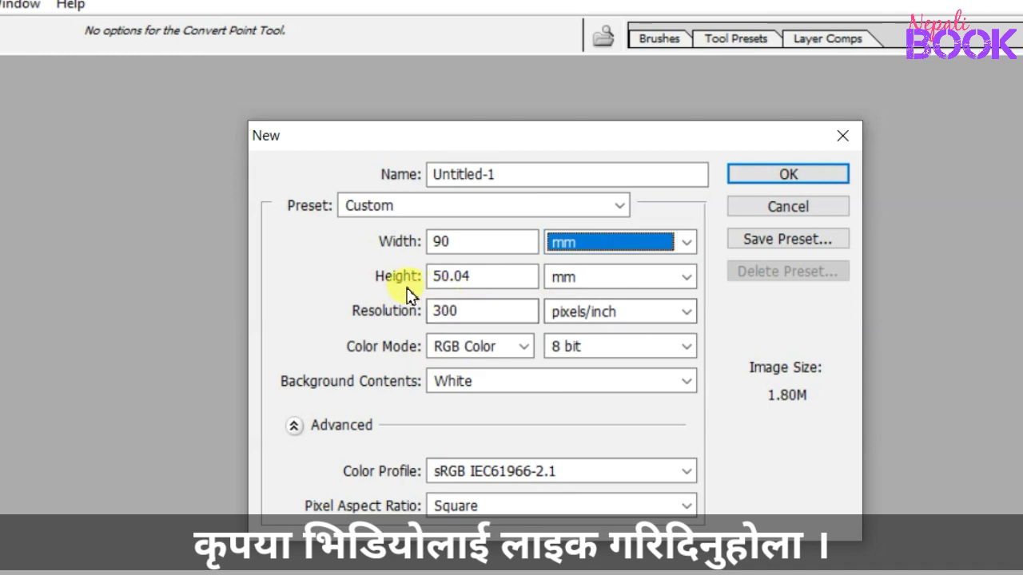
left_click(479, 277)
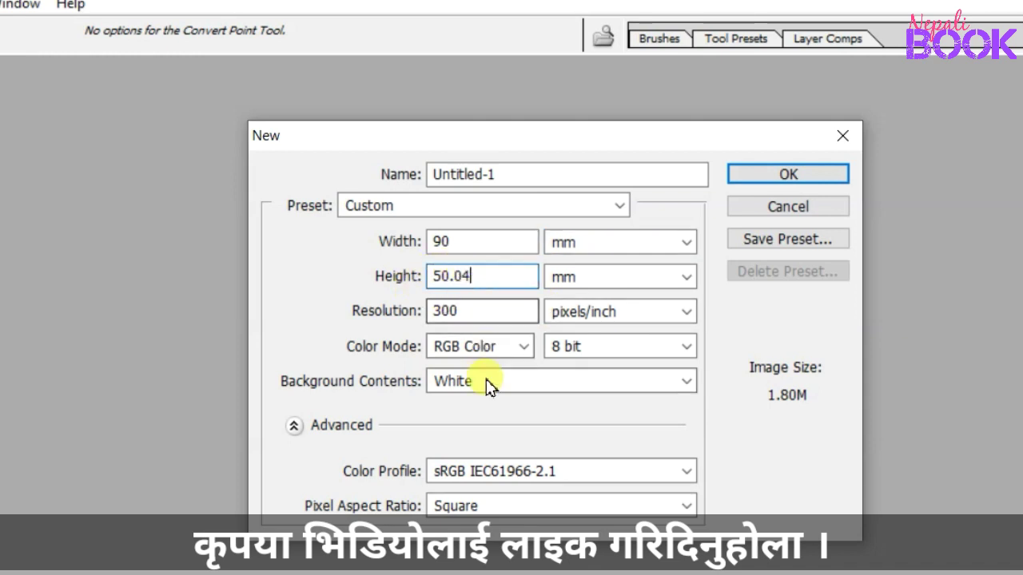
key("BackSpace")
key("BackSpace")
key("BackSpace")
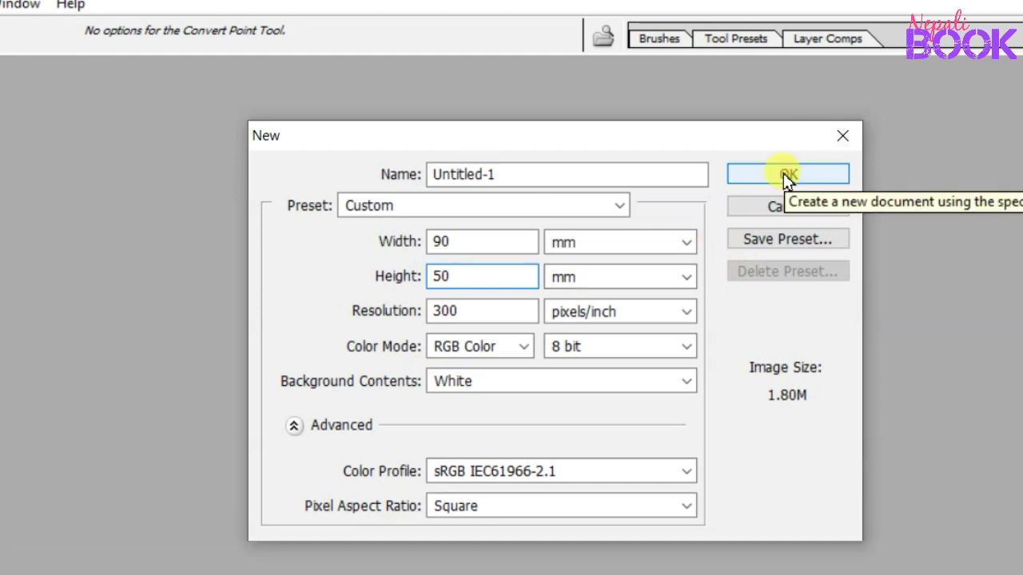
left_click(783, 172)
left_click_drag(414, 70, 537, 91)
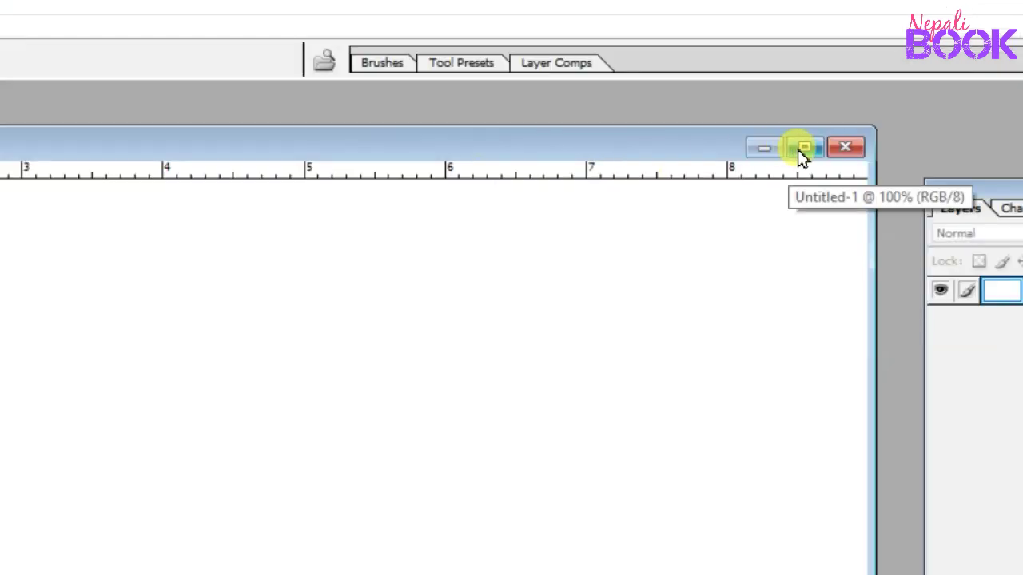
Maximize the Untitled-1 window to fill the workspace and zoom around the blank canvas.
left_click(799, 152)
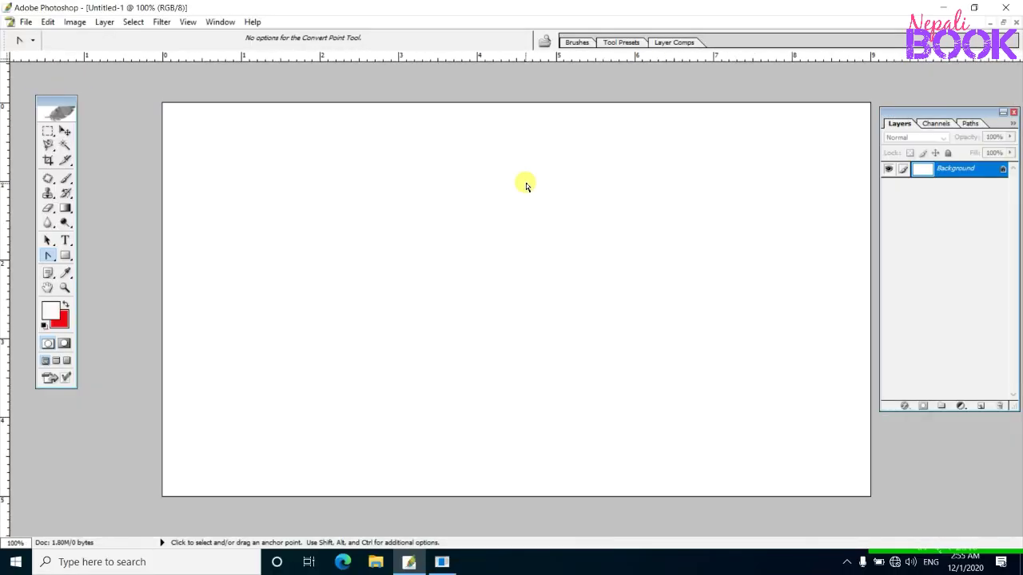
scroll(526, 186, "down", 1)
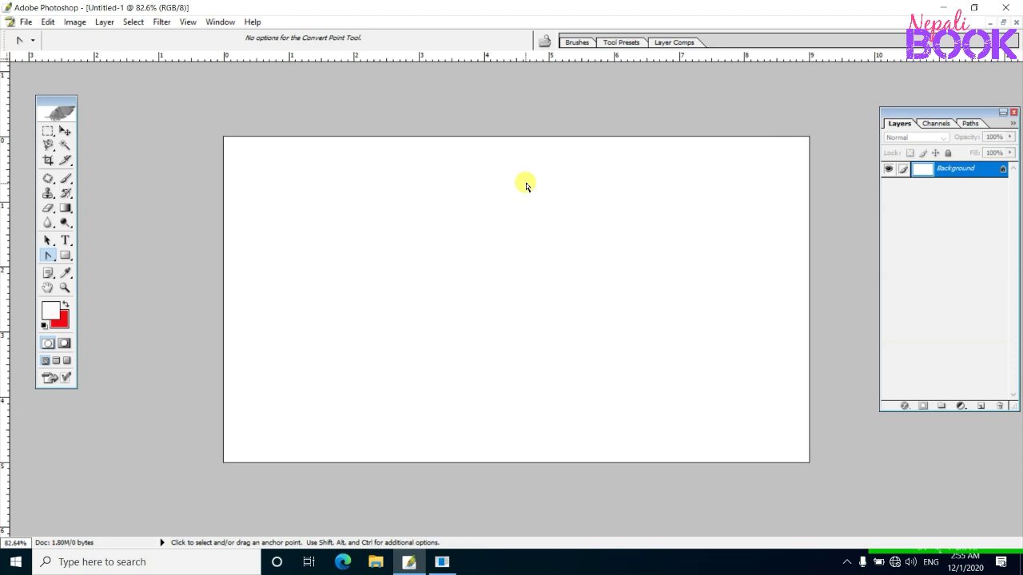
scroll(525, 185, "up", 1)
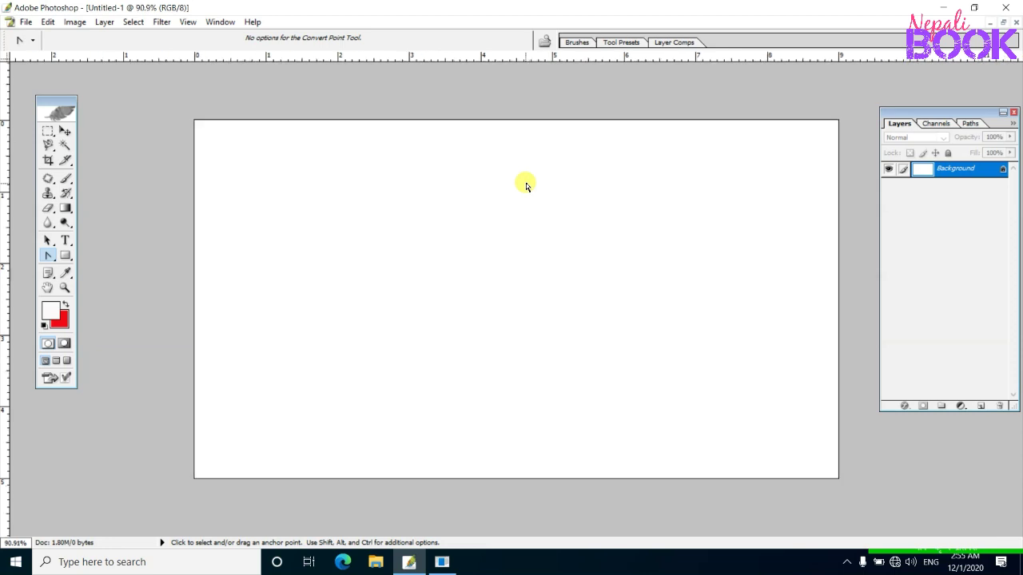
scroll(525, 185, "down", 1)
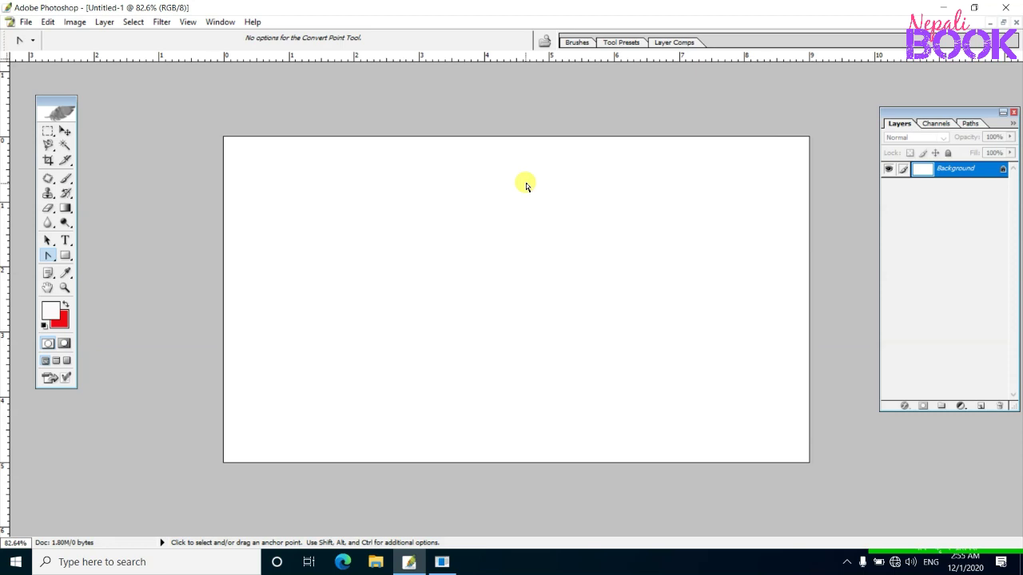
scroll(525, 185, "down", 1)
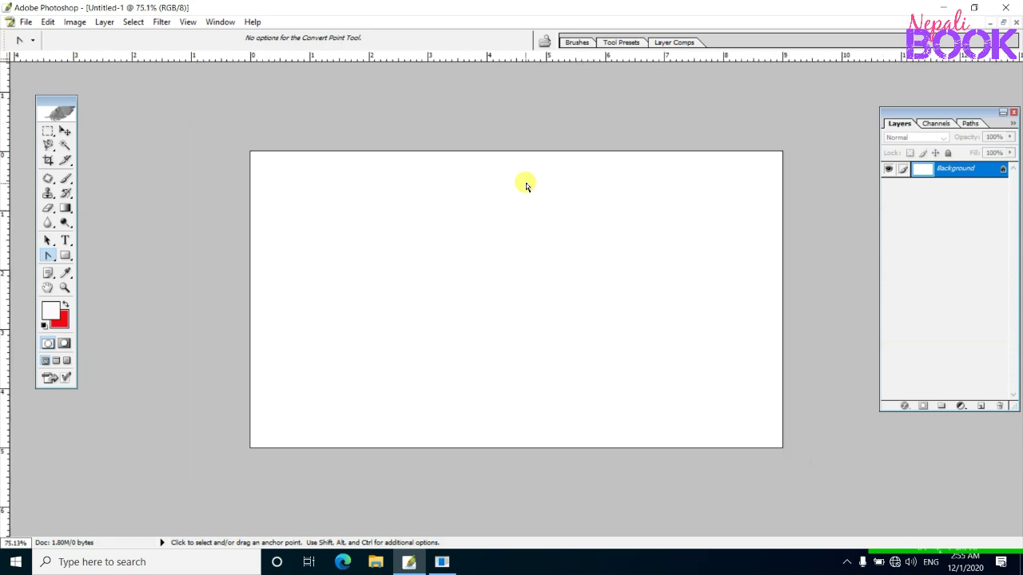
scroll(526, 186, "down", 1)
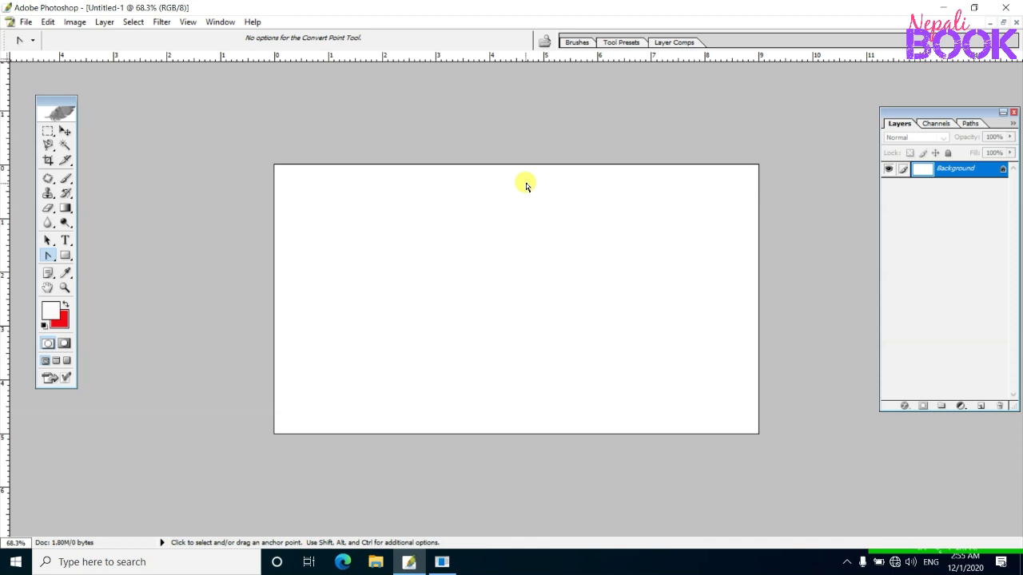
scroll(525, 186, "up", 1)
scroll(526, 185, "up", 1)
scroll(526, 185, "down", 3)
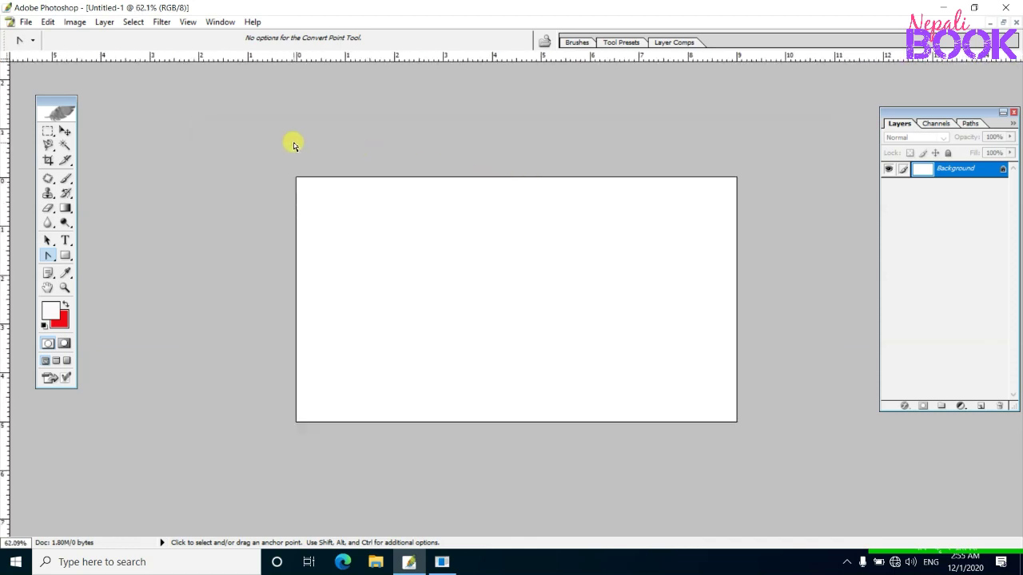
scroll(293, 144, "up", 2)
scroll(297, 130, "down", 1)
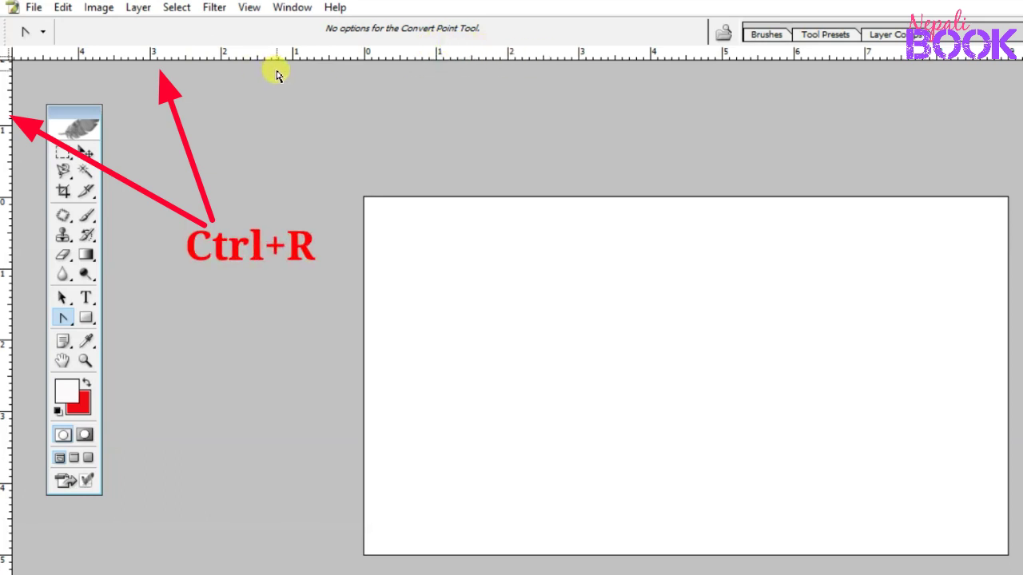
key("ctrl+r")
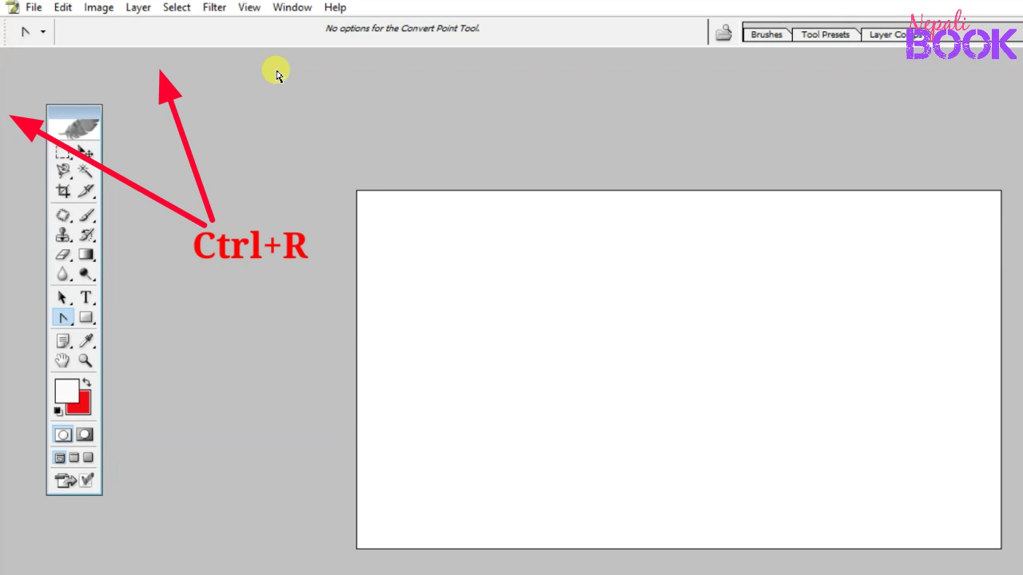
key("ctrl+r")
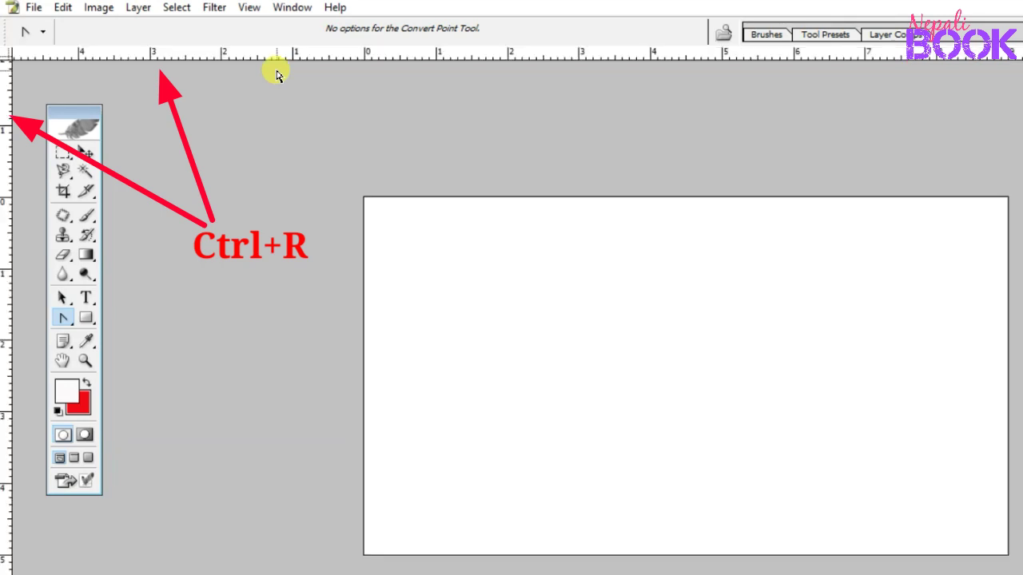
key("ctrl+r")
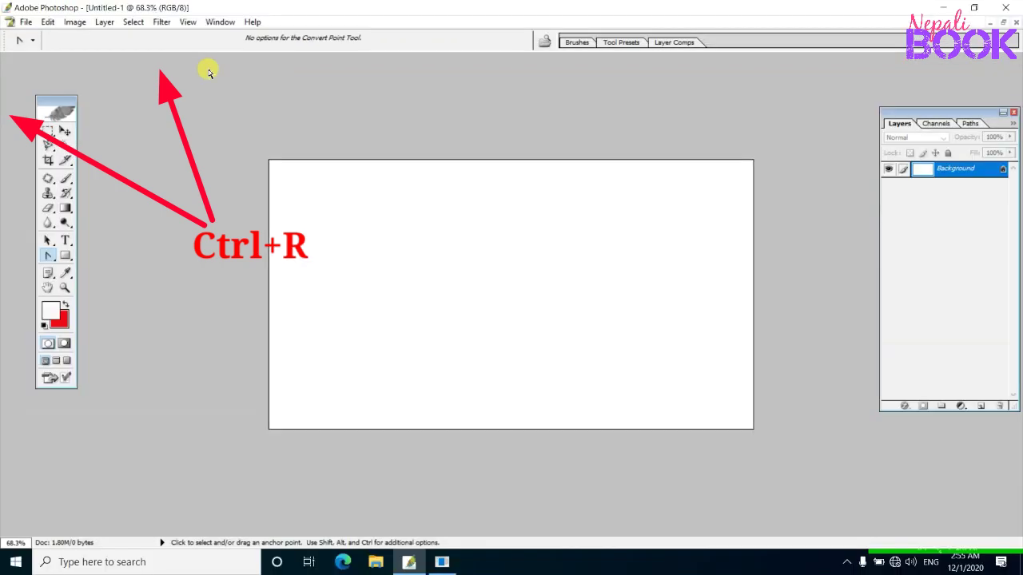
key("ctrl+r")
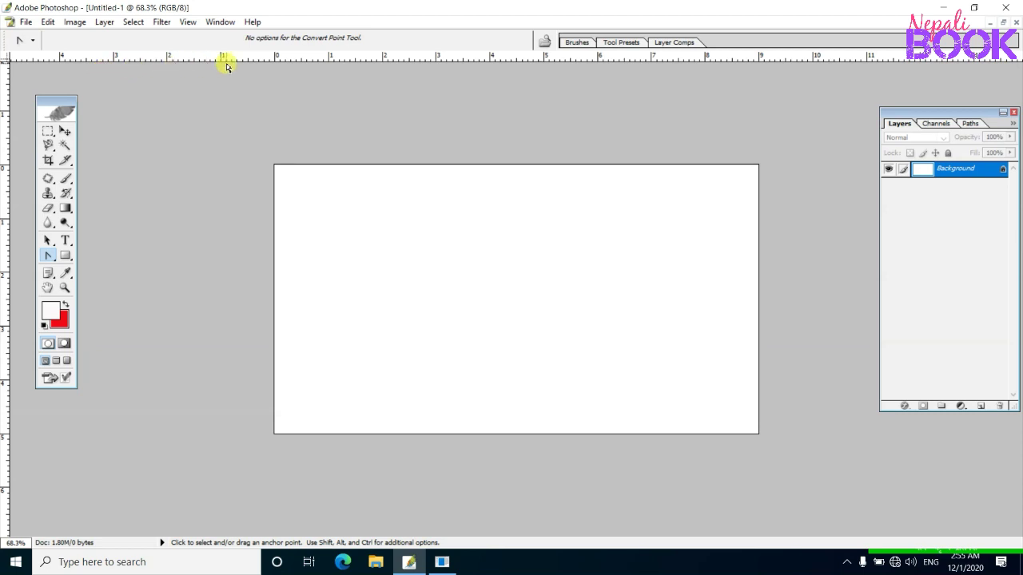
scroll(342, 244, "up", 2)
scroll(343, 236, "down", 1)
scroll(345, 224, "up", 1)
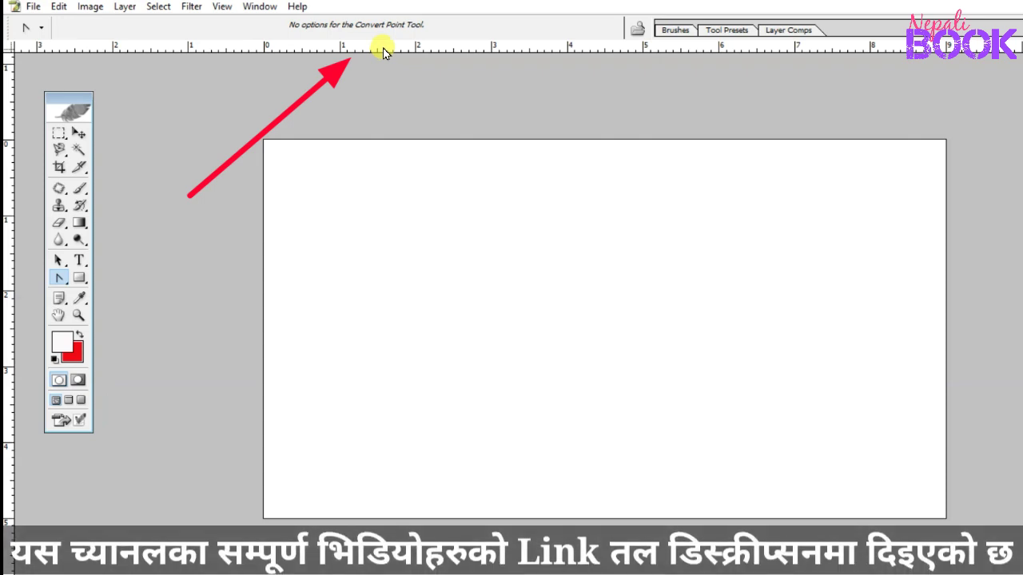
Place horizontal guides along the card's bottom edge and just below its top edge.
mouse_move(382, 50)
left_mouse_down()
mouse_move(392, 269)
mouse_move(384, 257)
mouse_move(377, 375)
mouse_move(391, 510)
left_mouse_up()
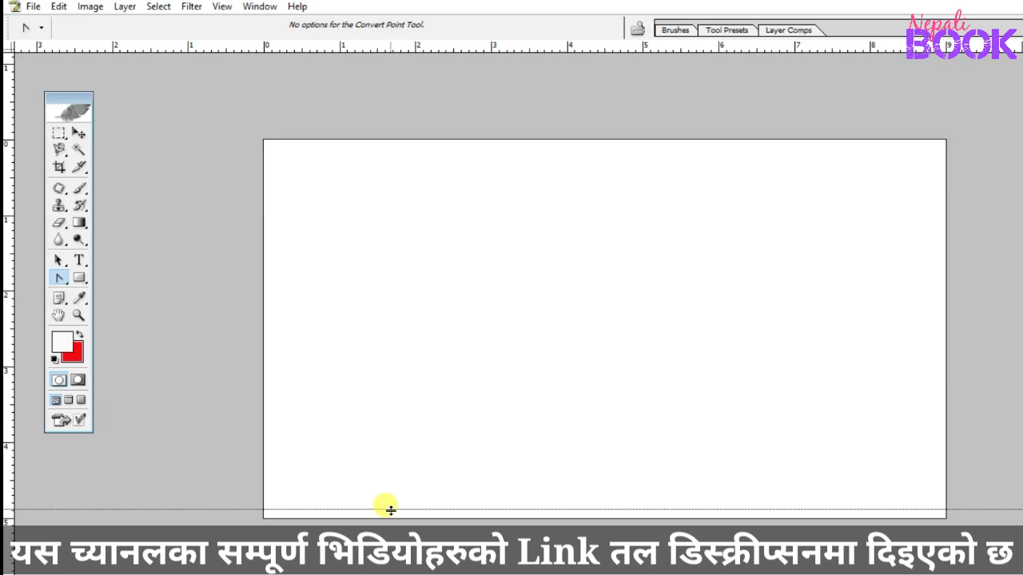
left_click_drag(391, 510, 391, 510)
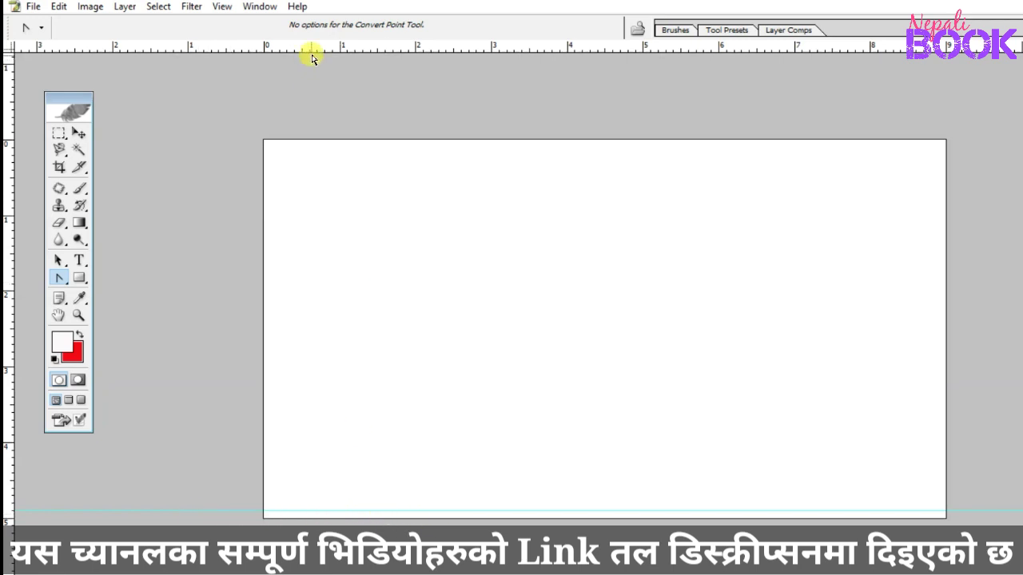
left_click_drag(313, 52, 316, 149)
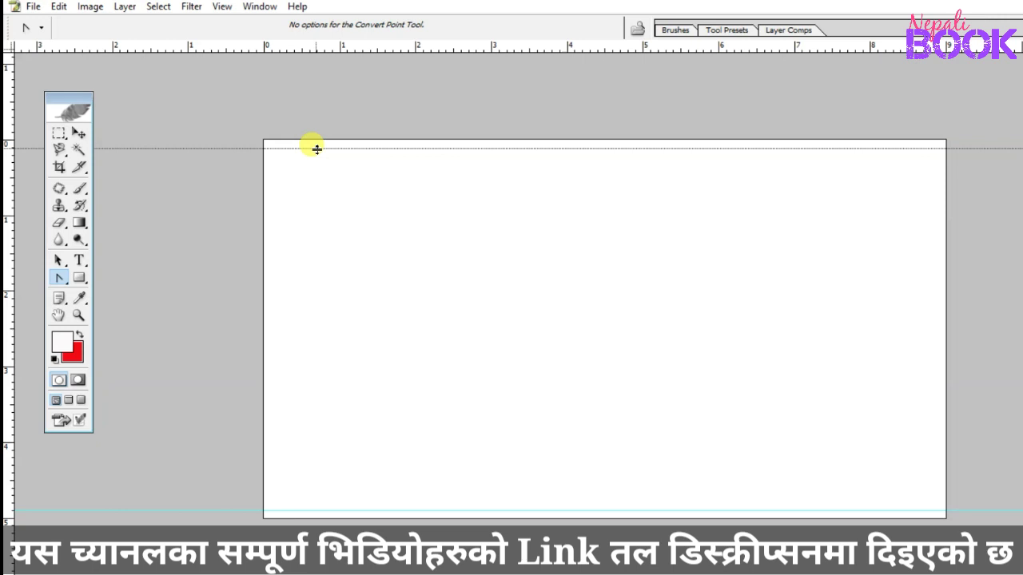
left_click_drag(316, 150, 316, 148)
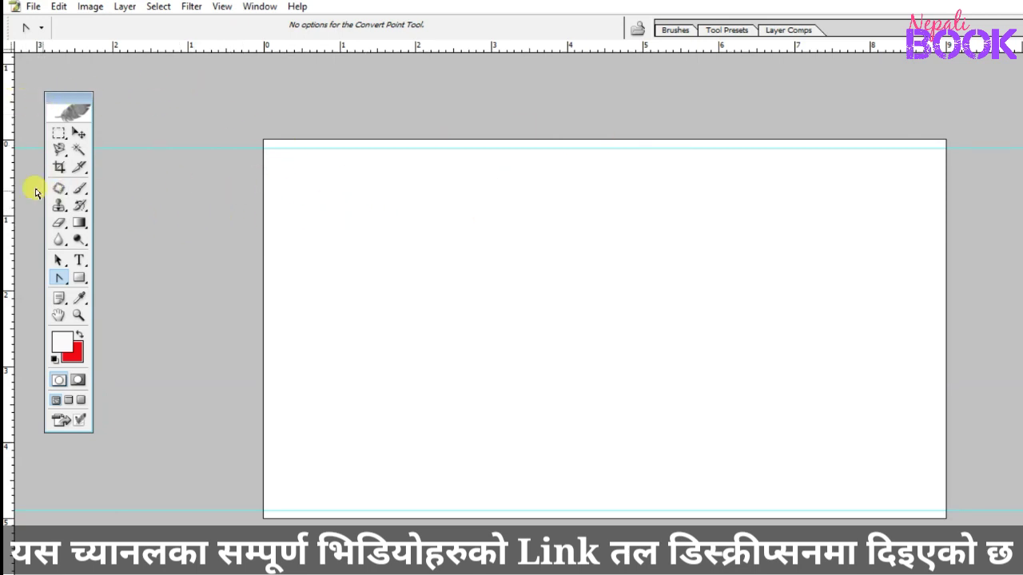
Place vertical guides just inside the card's left and right edges.
left_click_drag(9, 184, 274, 203)
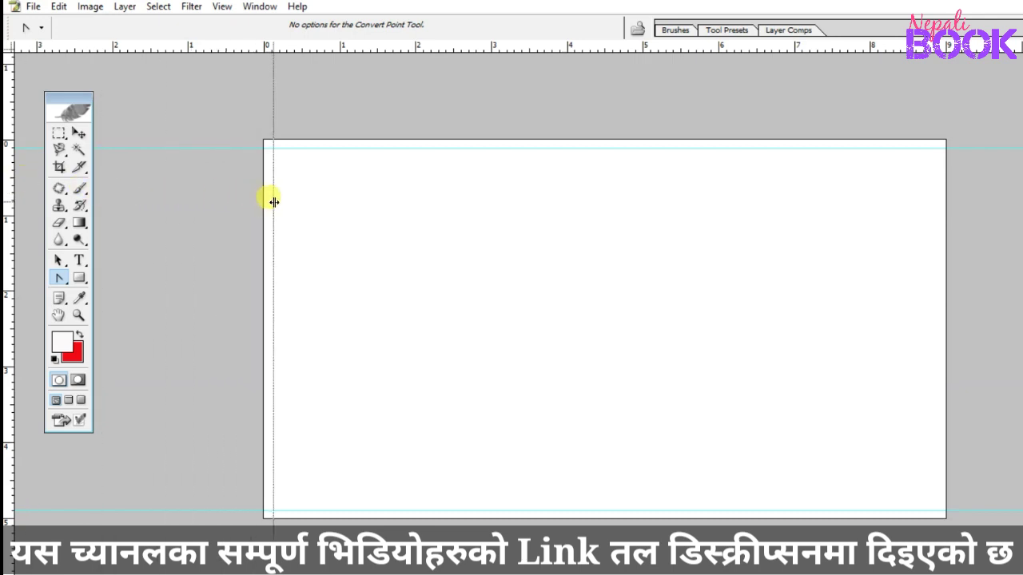
left_click_drag(274, 202, 272, 203)
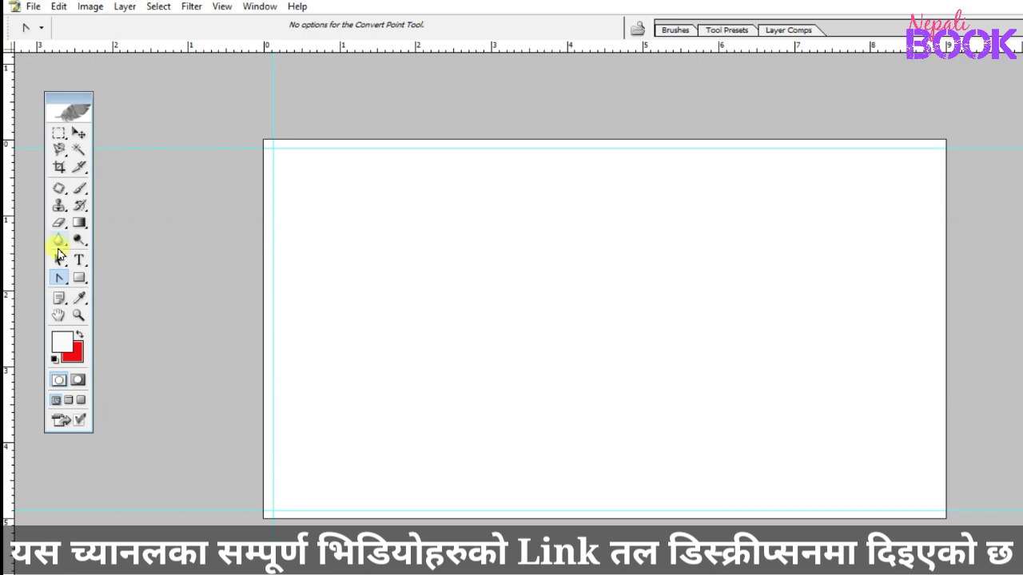
mouse_move(11, 238)
left_mouse_down()
mouse_move(702, 249)
mouse_move(938, 270)
left_mouse_up()
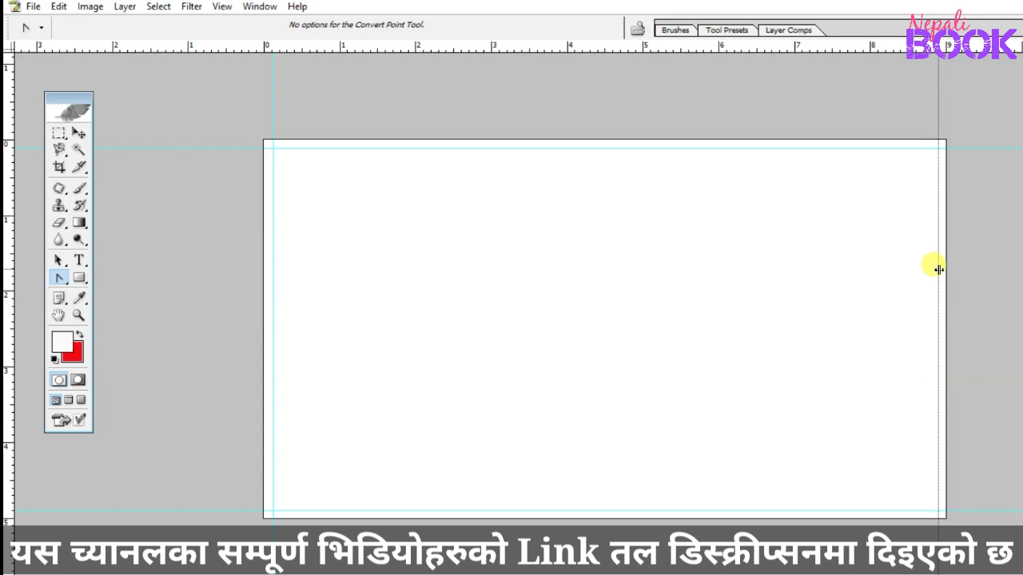
left_click_drag(938, 270, 937, 270)
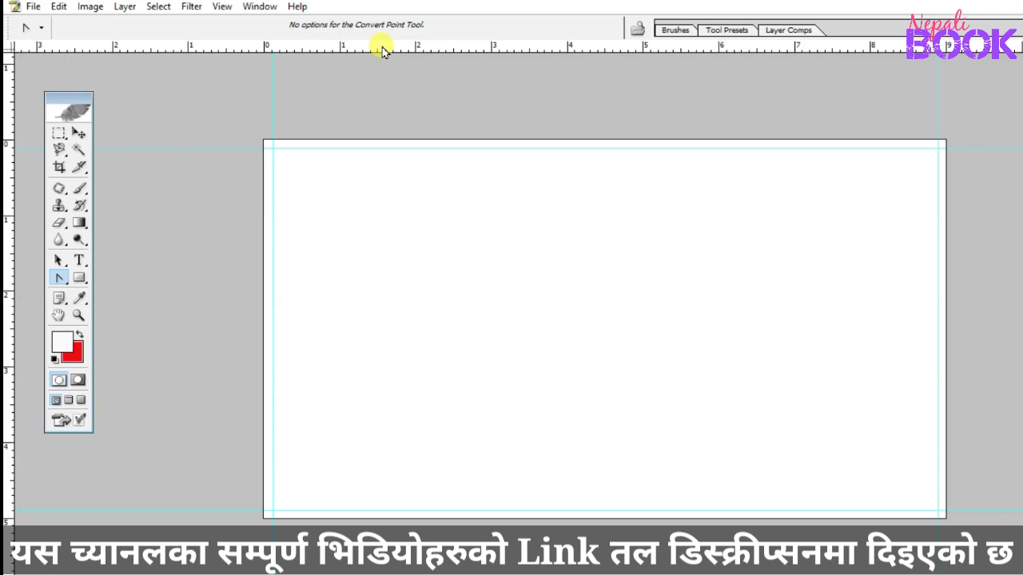
Add a horizontal guide through the card's lower half, then adjust the zoom.
left_click_drag(384, 48, 411, 359)
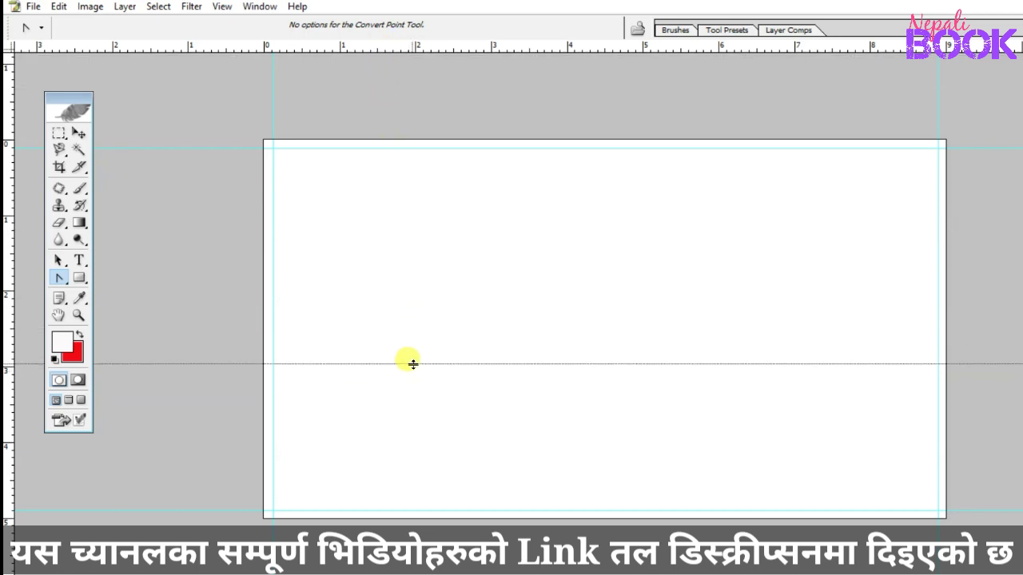
left_click_drag(411, 359, 412, 365)
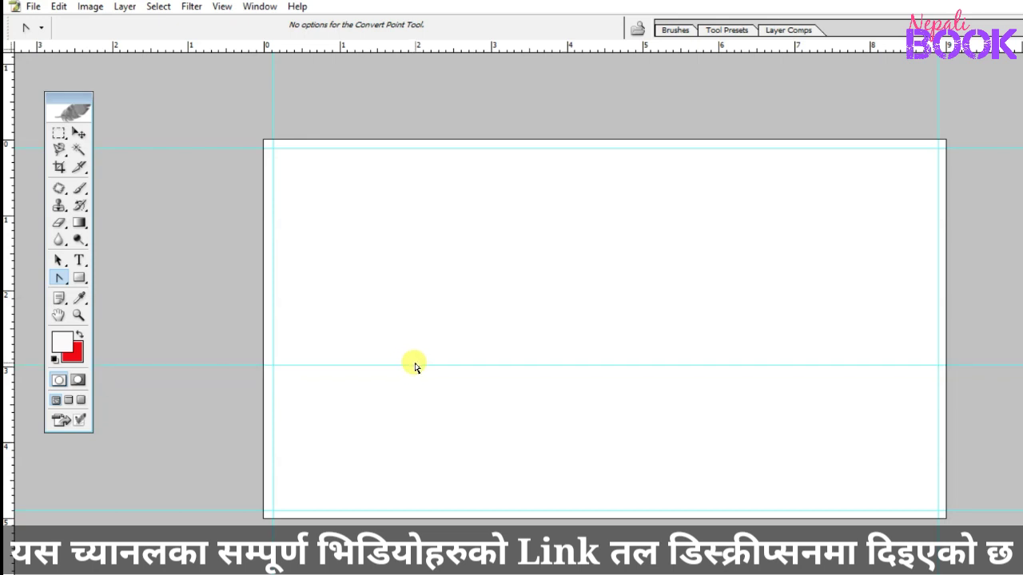
key("ctrl+plus")
key("ctrl+minus")
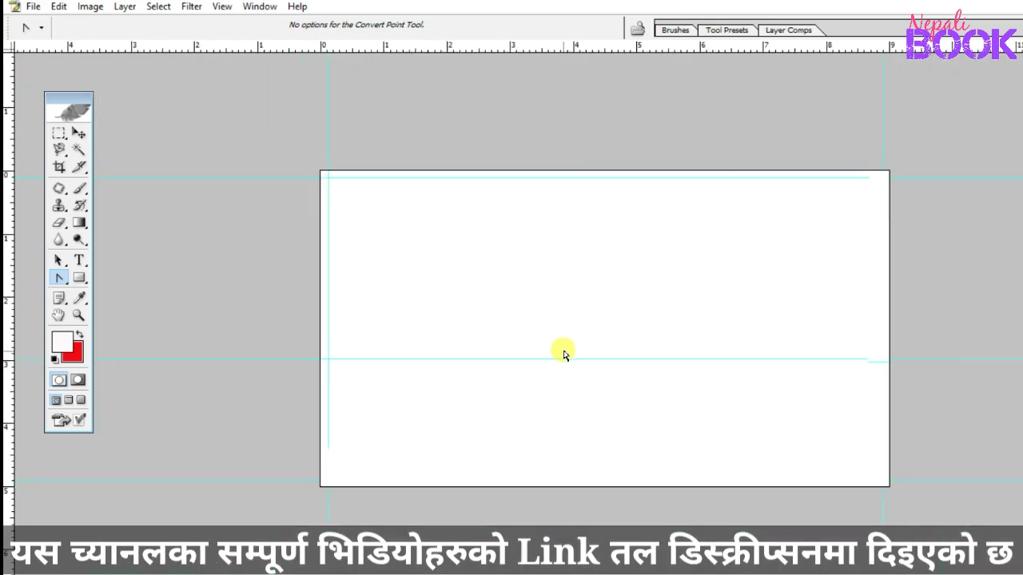
key("ctrl+minus")
key("ctrl+plus")
key("ctrl+plus")
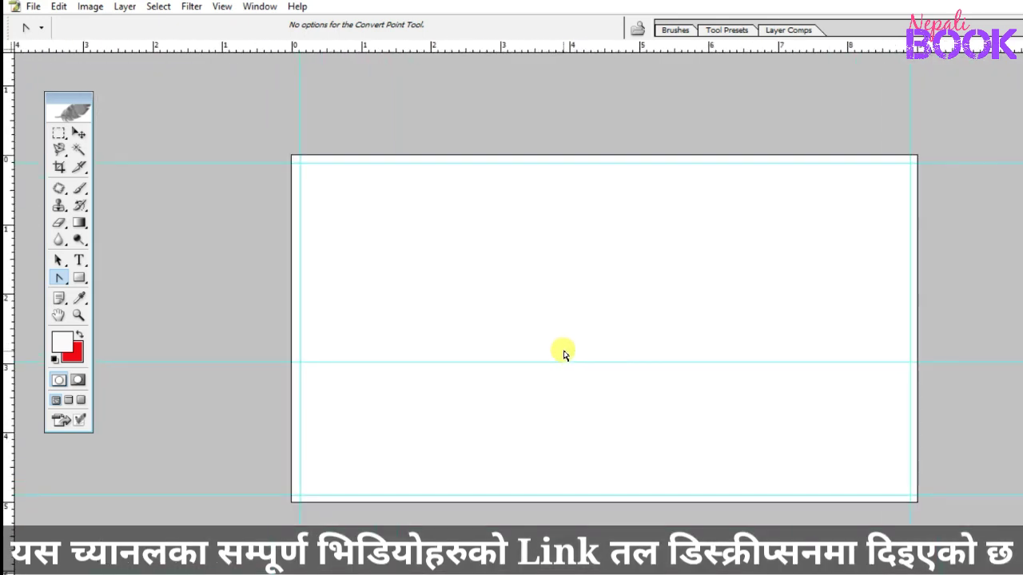
Draw a closed Pen path from the lower guide to the bottom corners with a sagging top.
key("ctrl+plus")
key("ctrl+minus")
key("ctrl+plus")
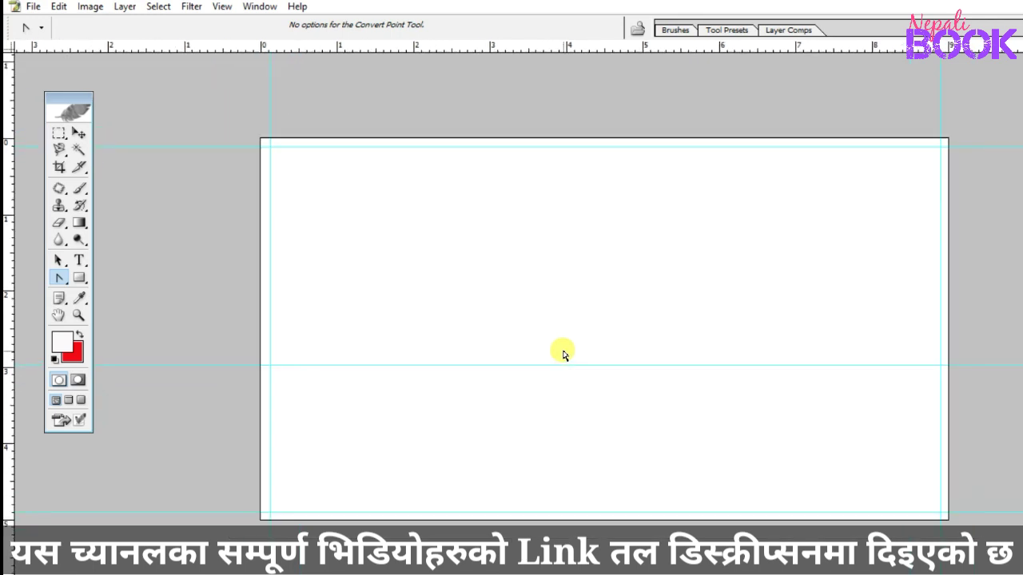
right_click(56, 282)
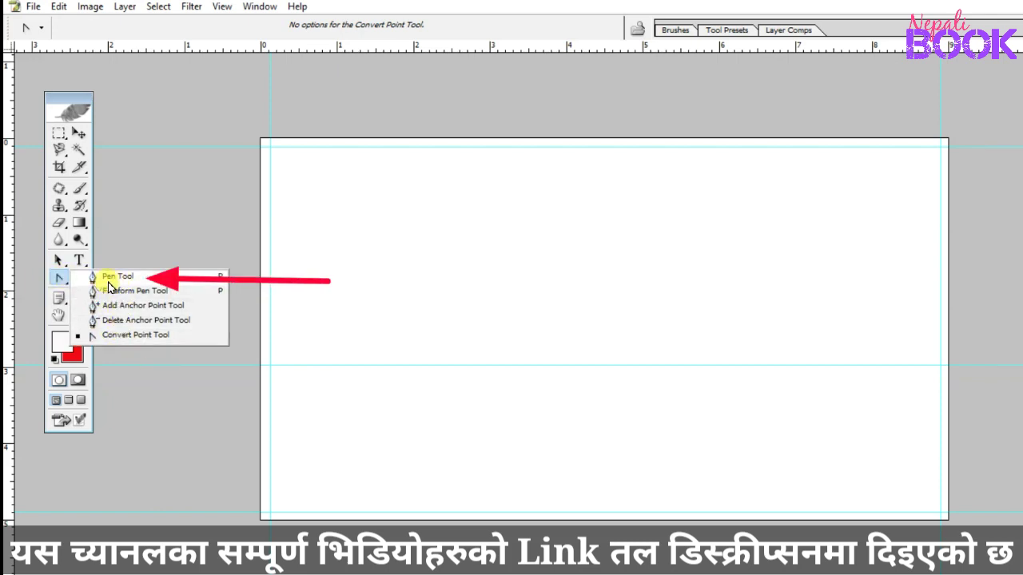
left_click(156, 281)
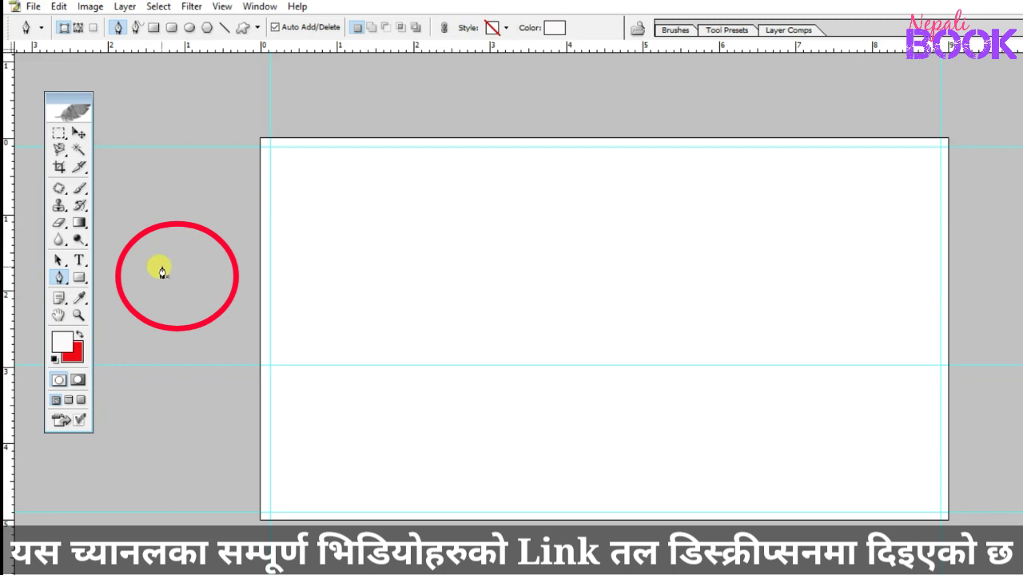
left_click(270, 366)
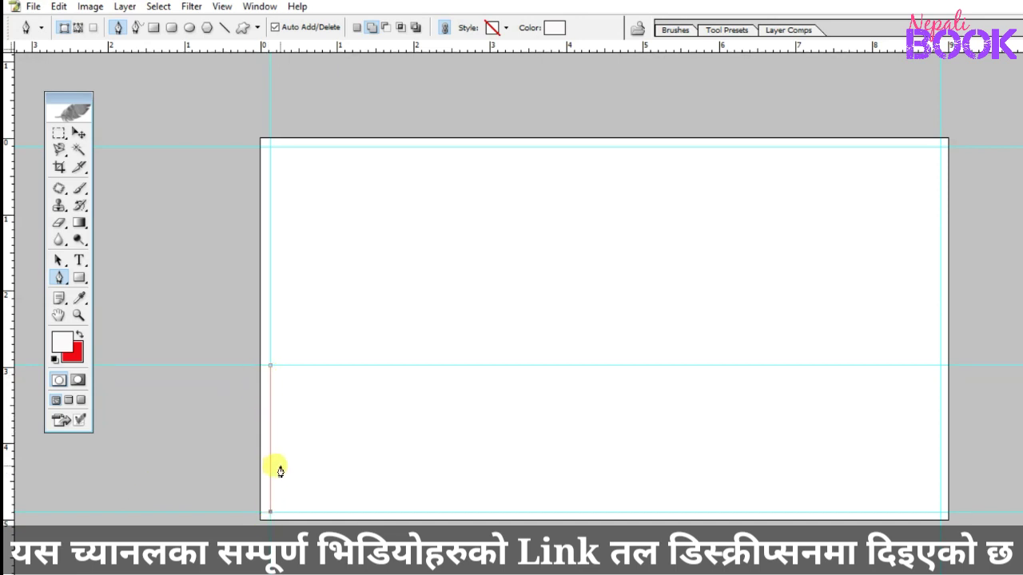
left_click(270, 511)
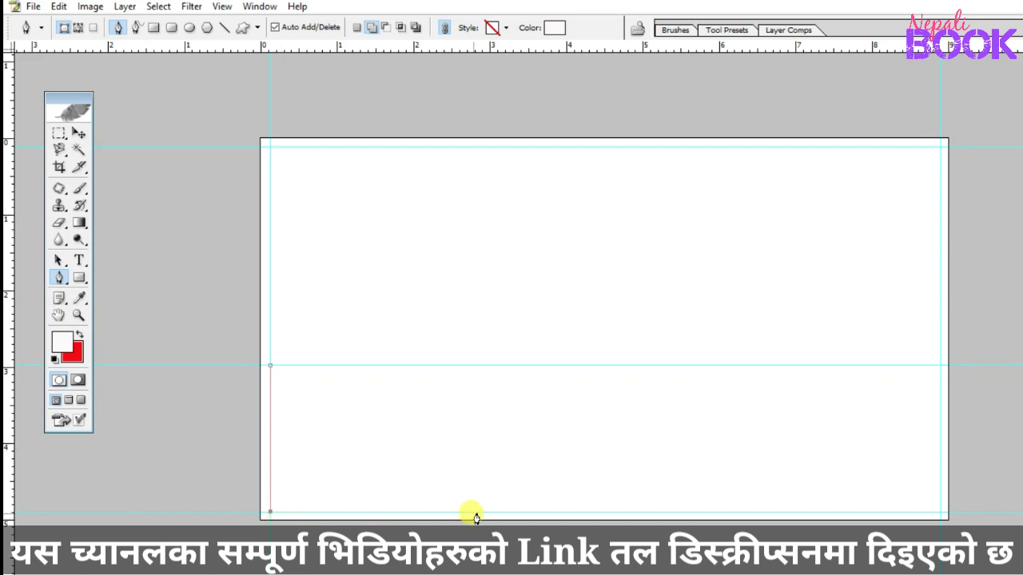
left_click(939, 513)
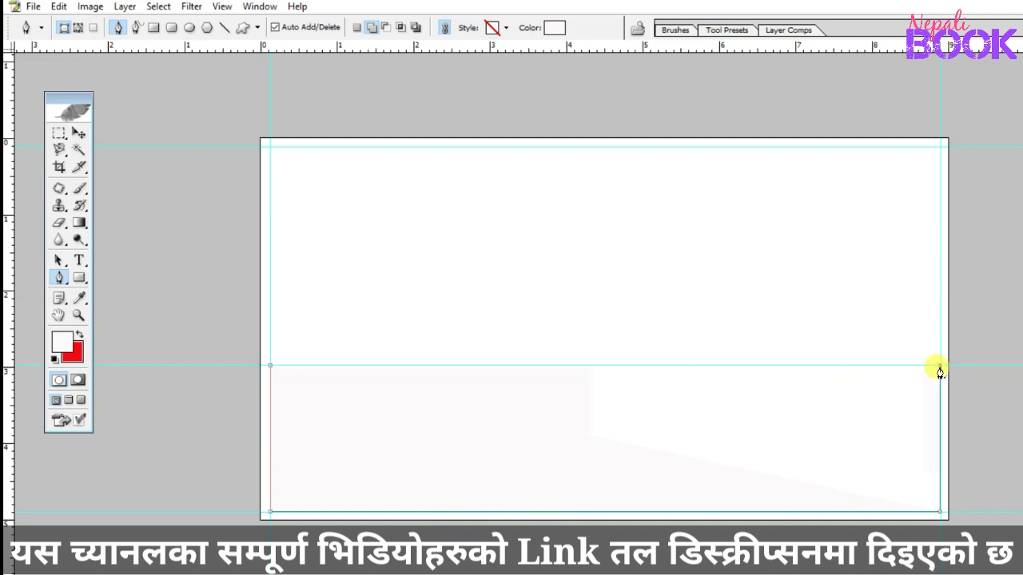
left_click(940, 366)
left_click_drag(270, 366, 231, 315)
key("Return")
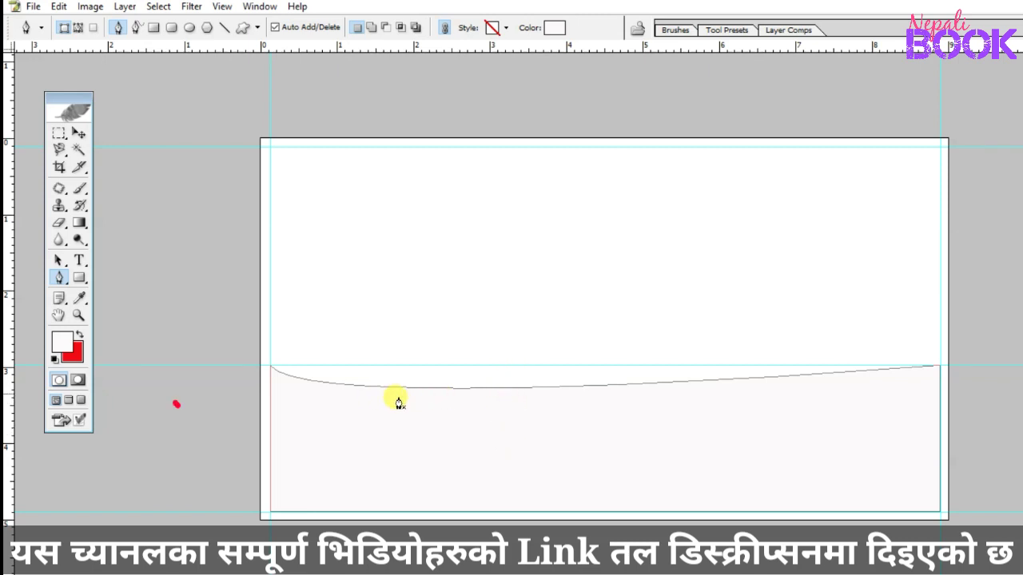
Drag Convert Point handles from the right and left anchors to form an S-shaped wave.
left_click(61, 281)
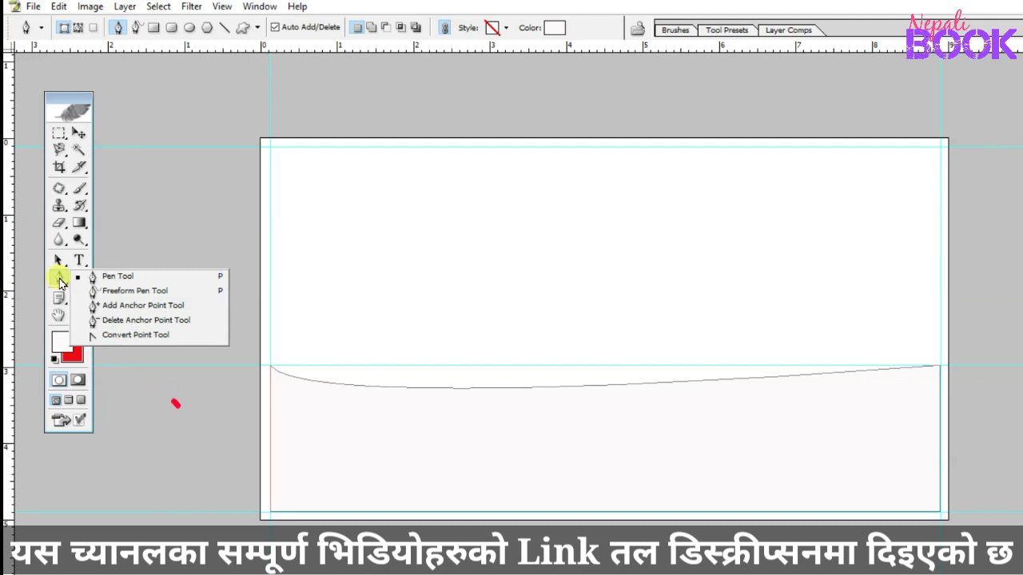
left_click(148, 337)
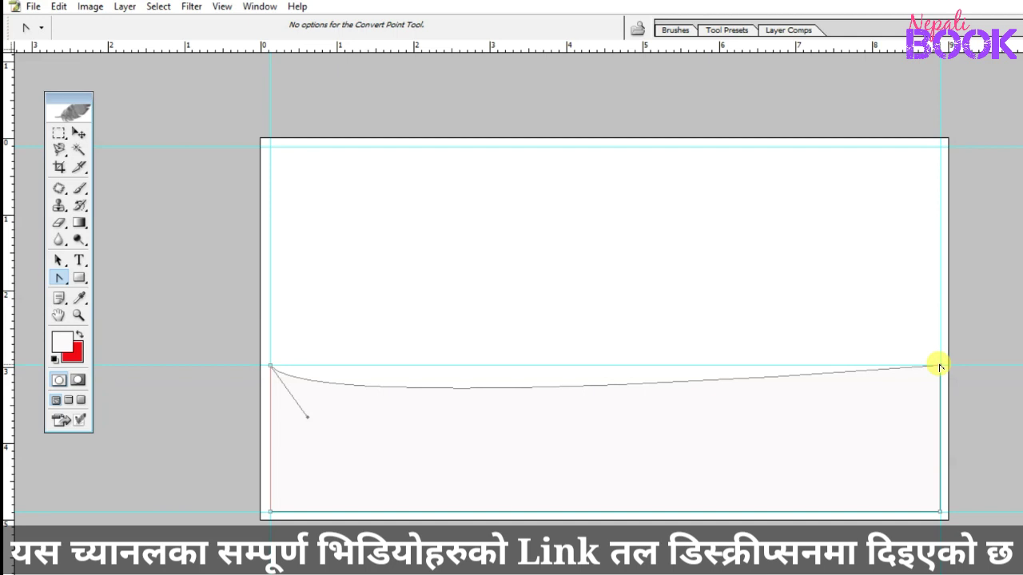
mouse_move(939, 367)
left_mouse_down()
mouse_move(894, 289)
mouse_move(851, 244)
left_mouse_up()
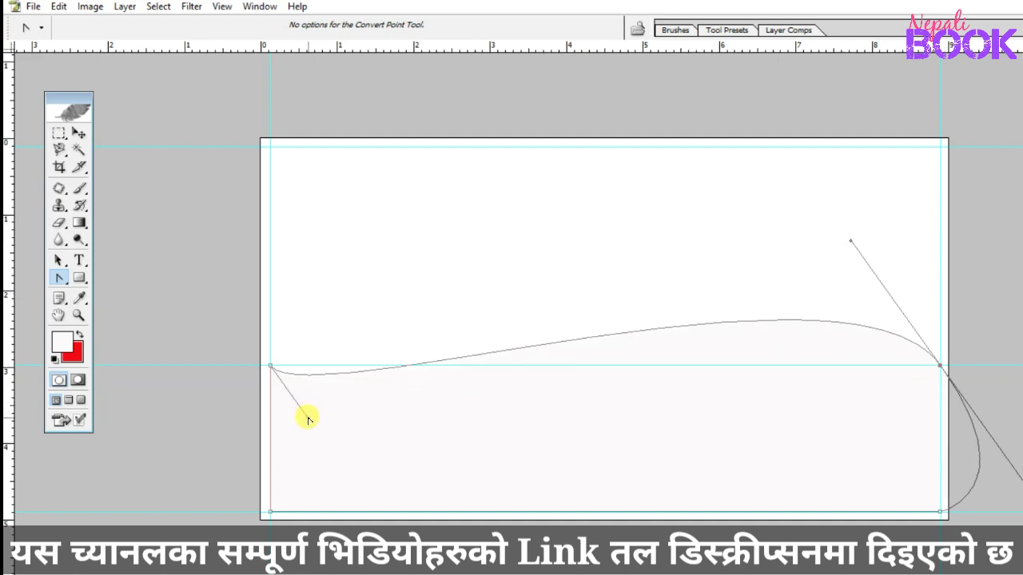
mouse_move(308, 419)
left_mouse_down()
mouse_move(365, 475)
mouse_move(390, 475)
left_mouse_up()
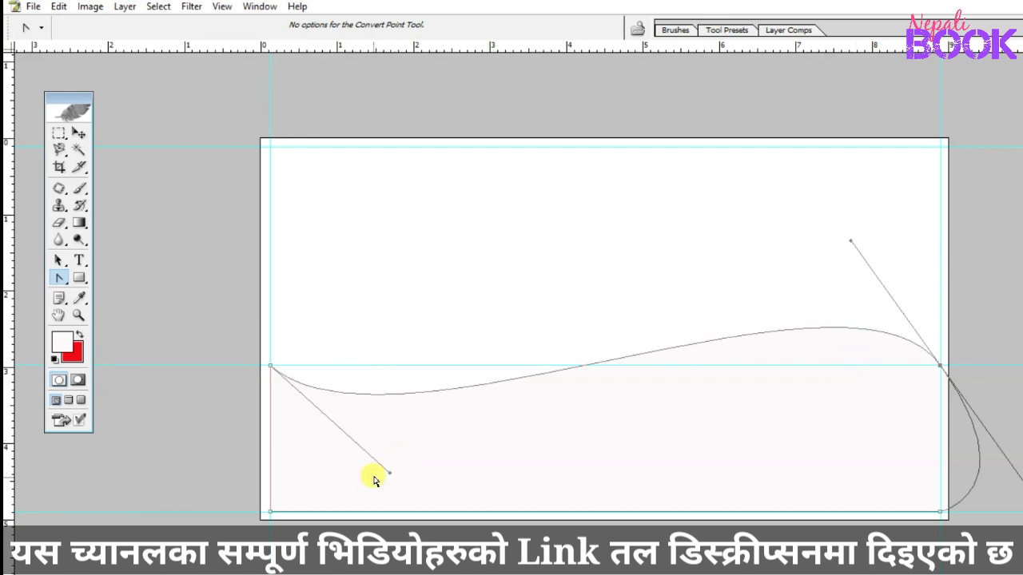
left_click_drag(393, 477, 414, 471)
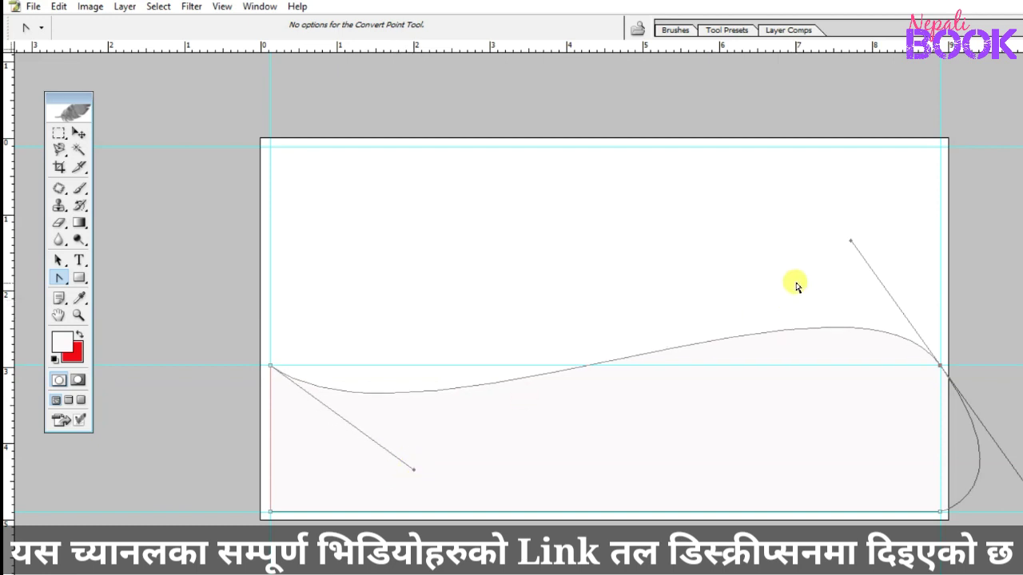
left_click_drag(851, 244, 845, 245)
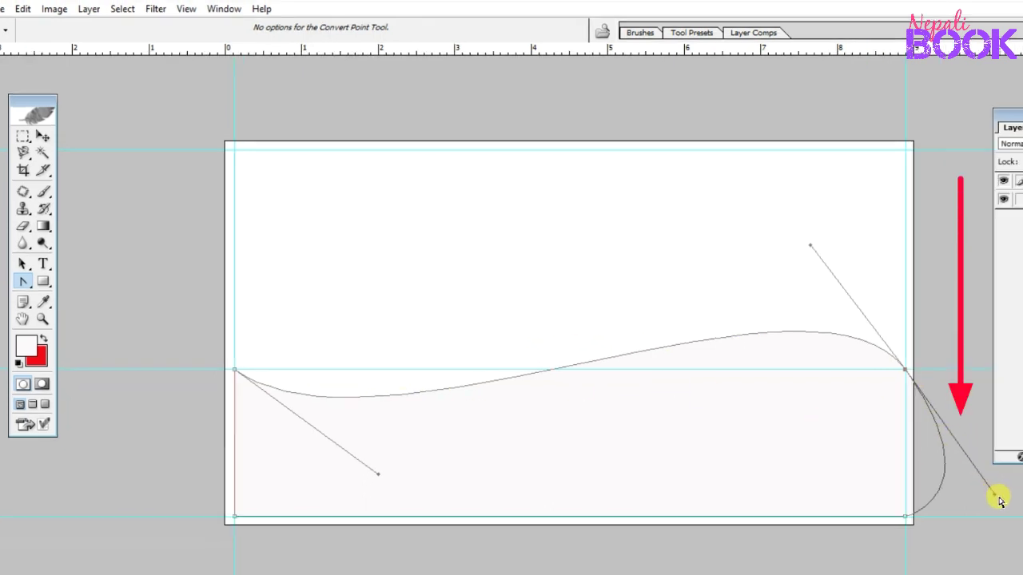
left_click_drag(996, 496, 913, 507)
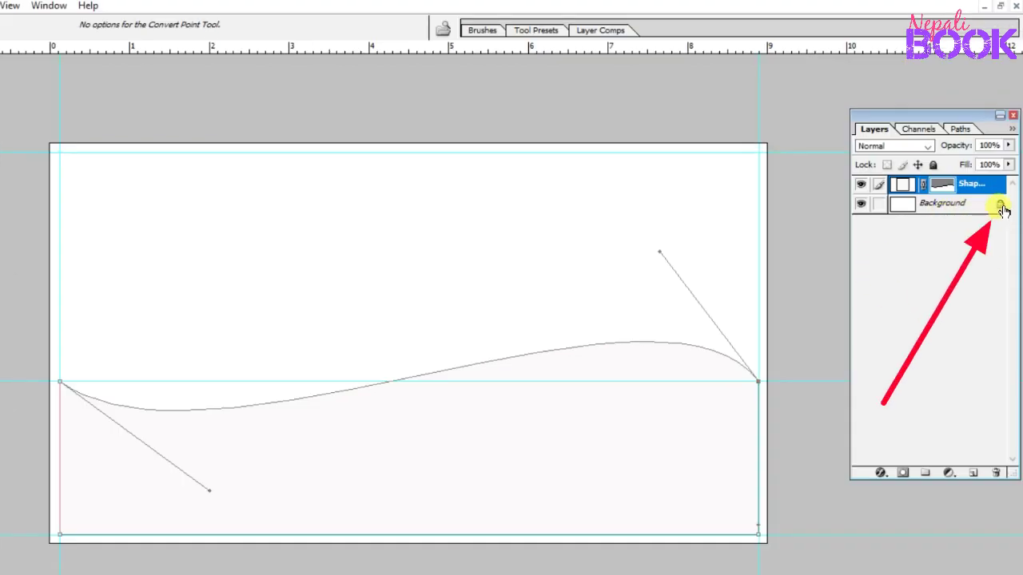
Convert the Background into Layer 0 and select the Shape 1 layer.
double_click(1003, 210)
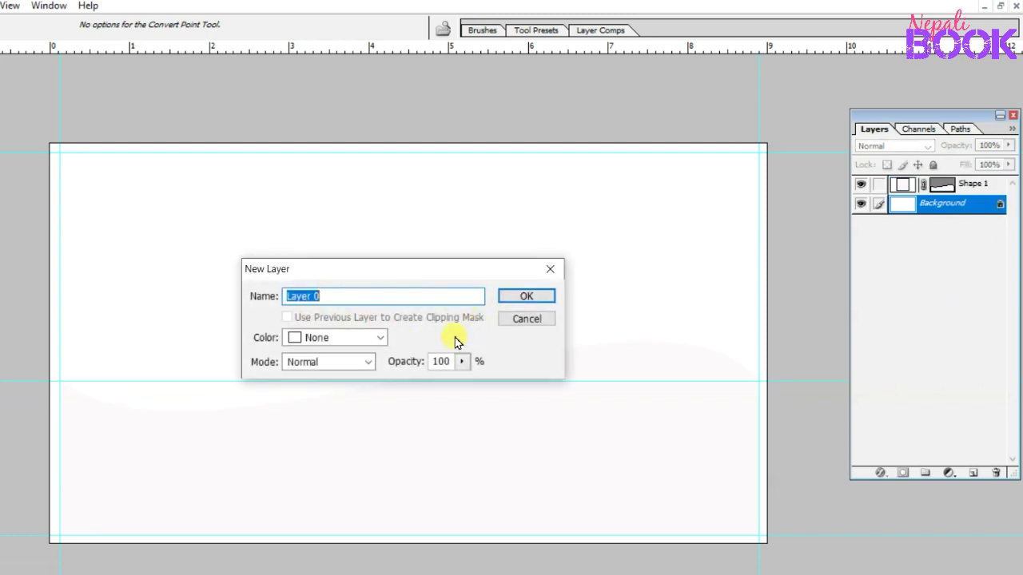
left_click(524, 298)
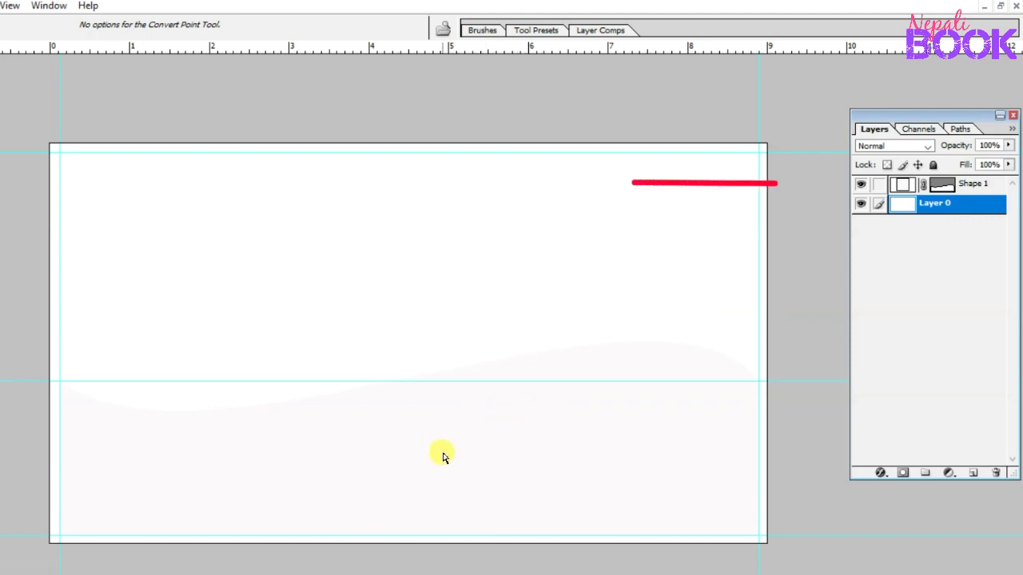
left_click(903, 189)
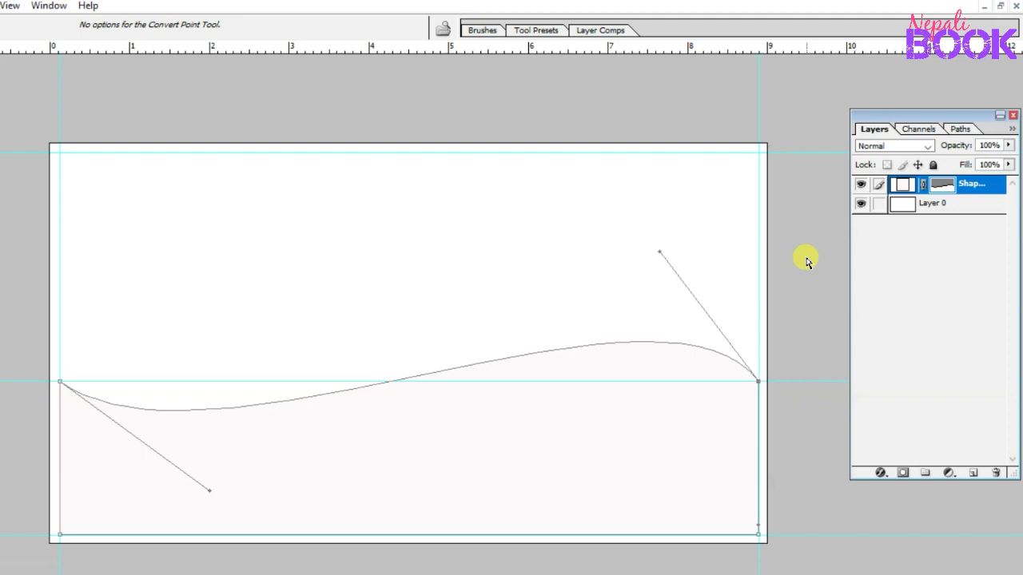
Load the wave as a selection and add a Gradient Overlay layer style.
key("ctrl+Return")
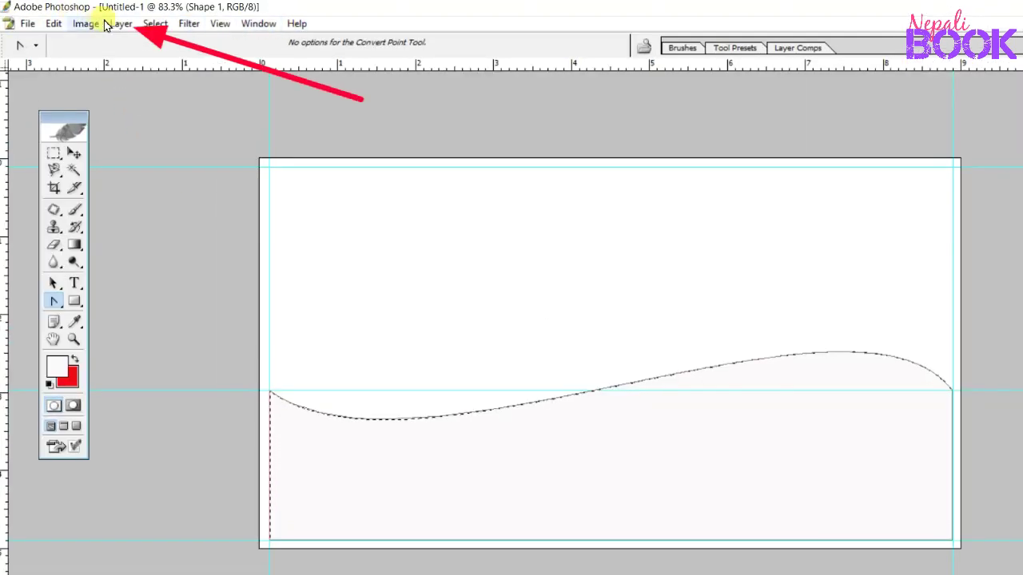
left_click(120, 23)
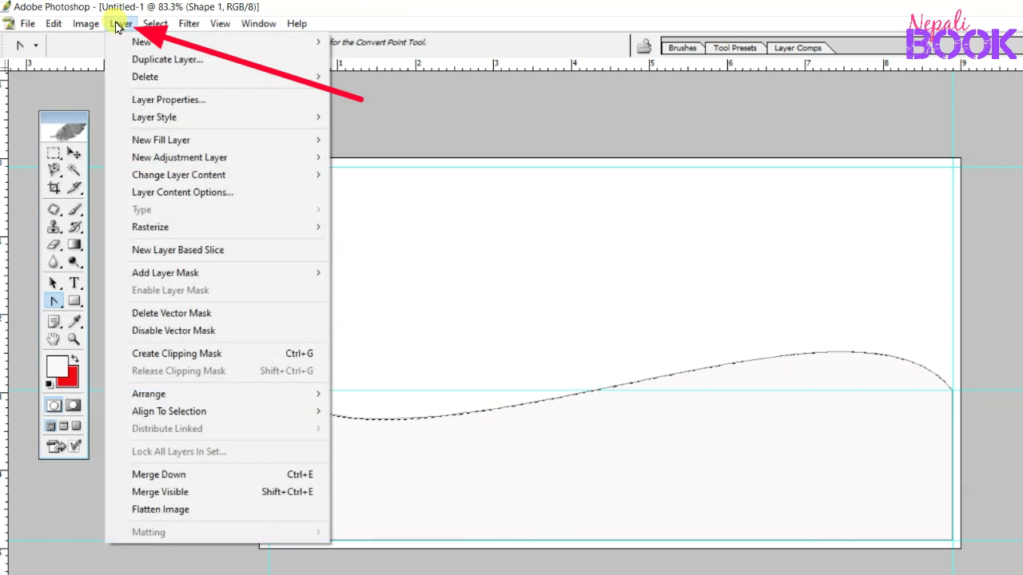
mouse_move(154, 117)
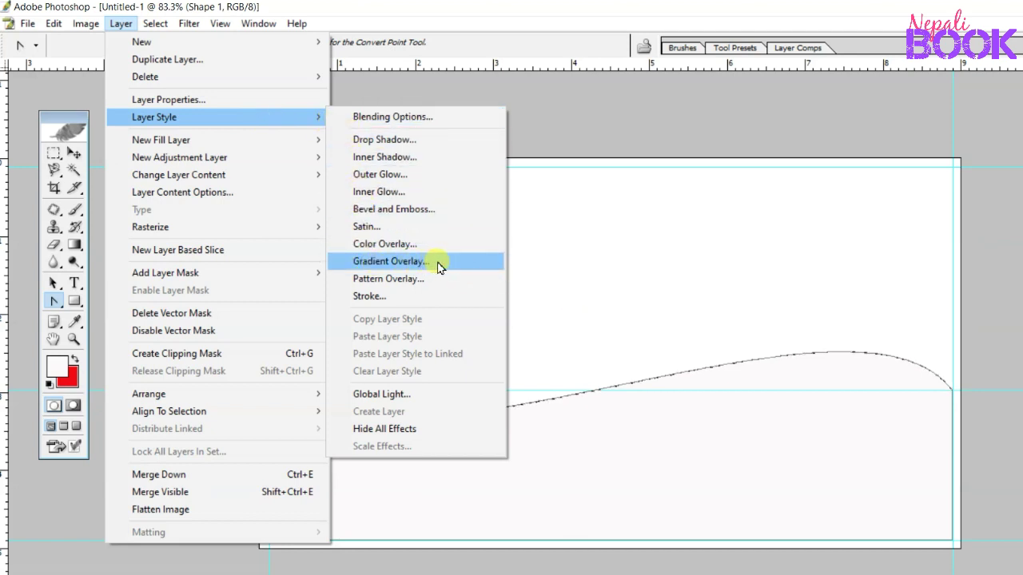
left_click(437, 263)
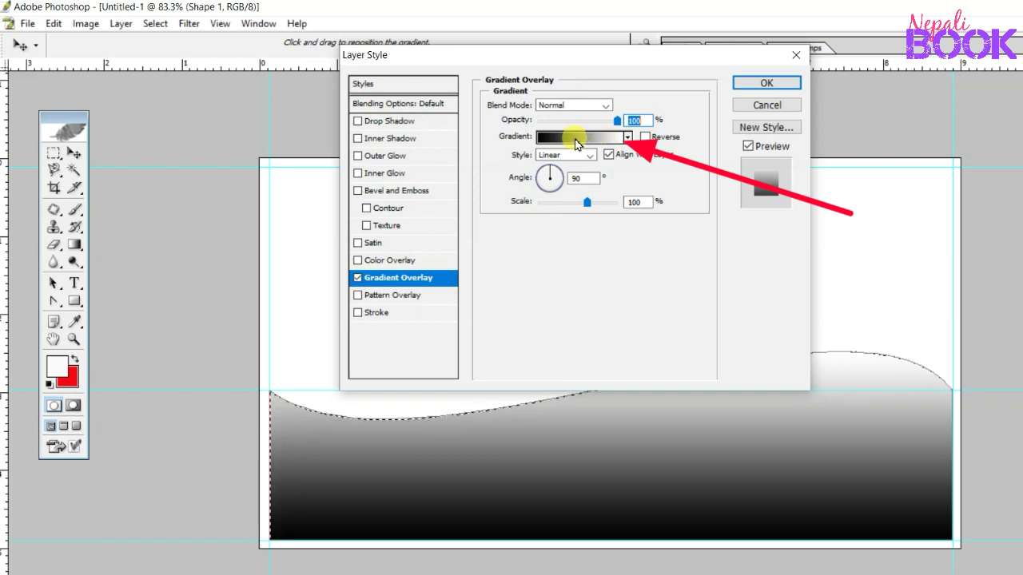
Change the gradient's black stop to red F10C0C, giving a red-to-white overlay.
left_click(576, 139)
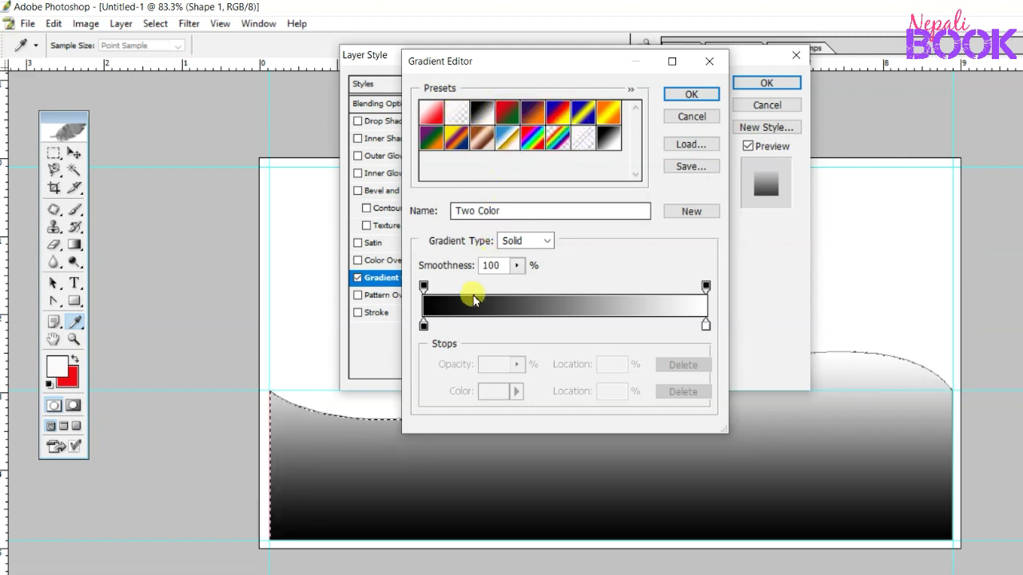
left_click(423, 326)
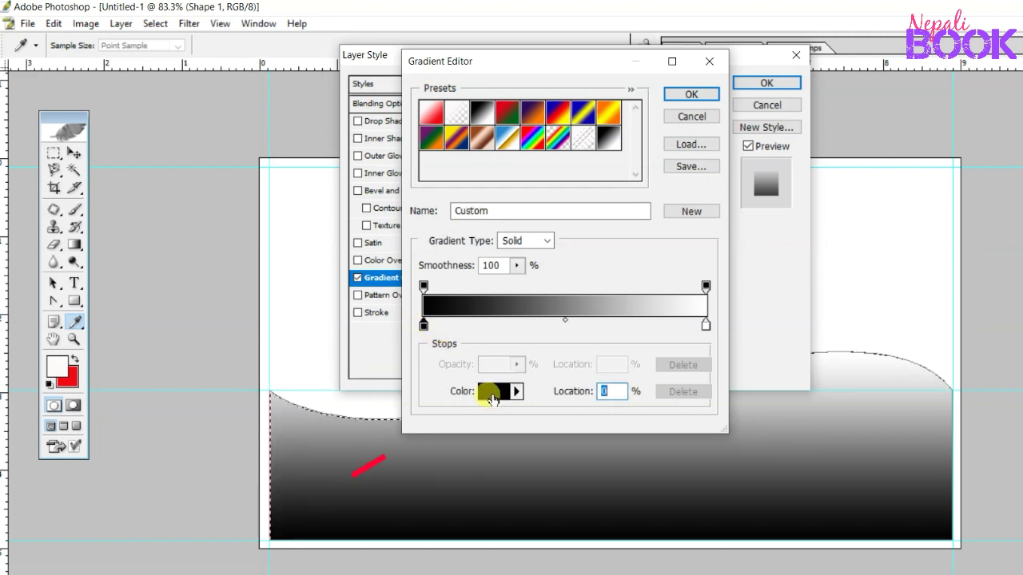
left_click(491, 396)
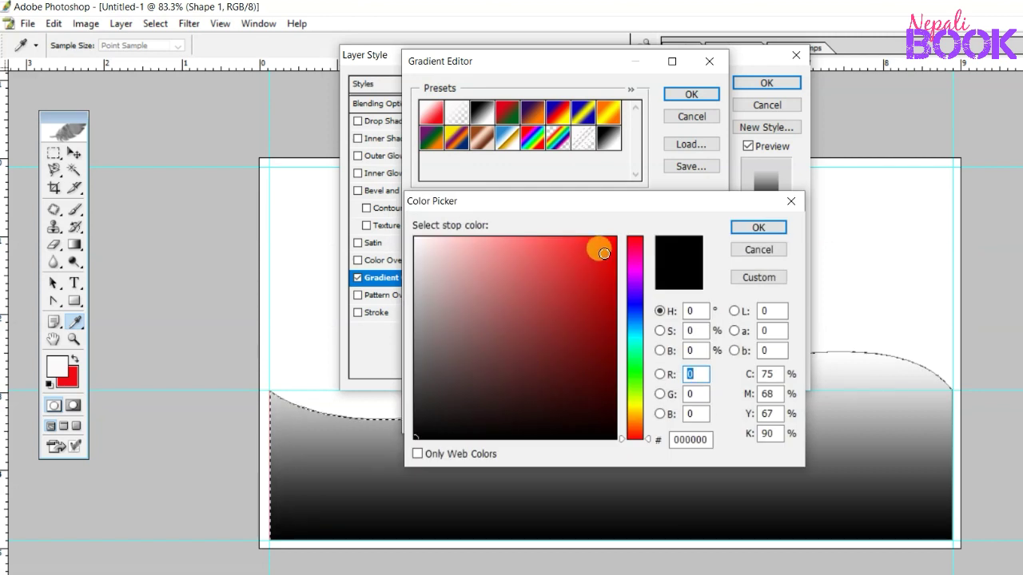
left_click(604, 253)
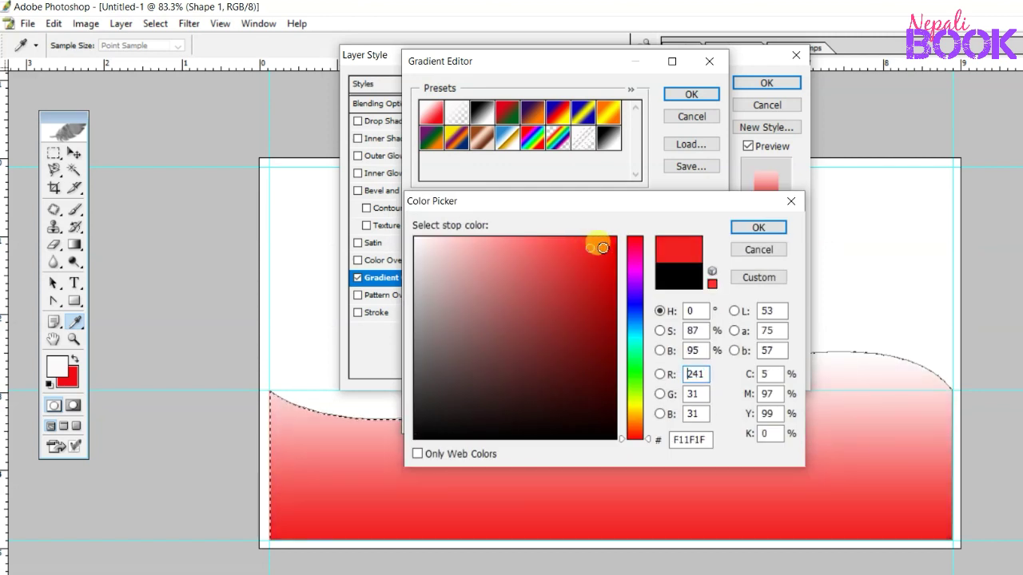
left_click_drag(612, 247, 606, 248)
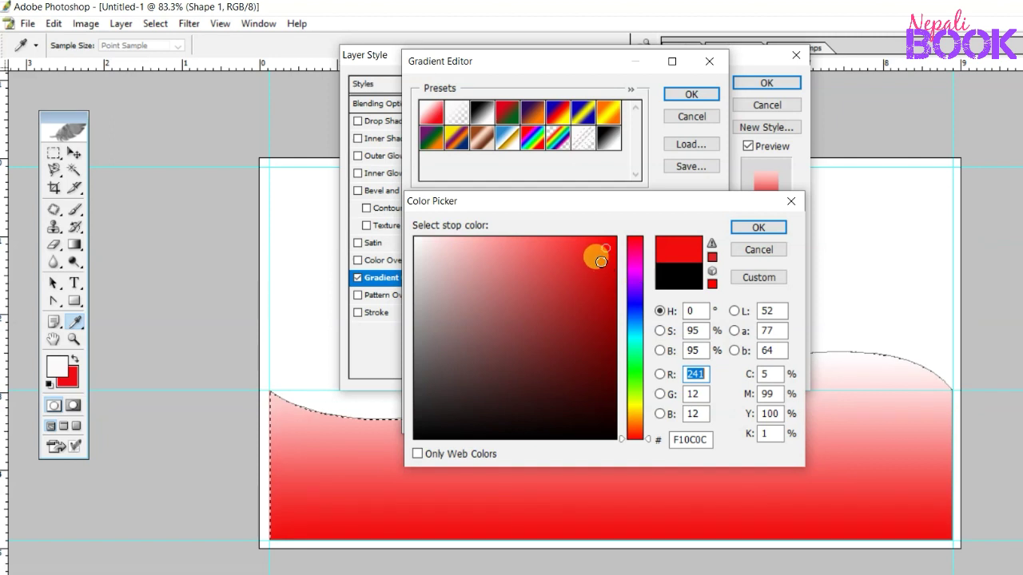
left_click(756, 229)
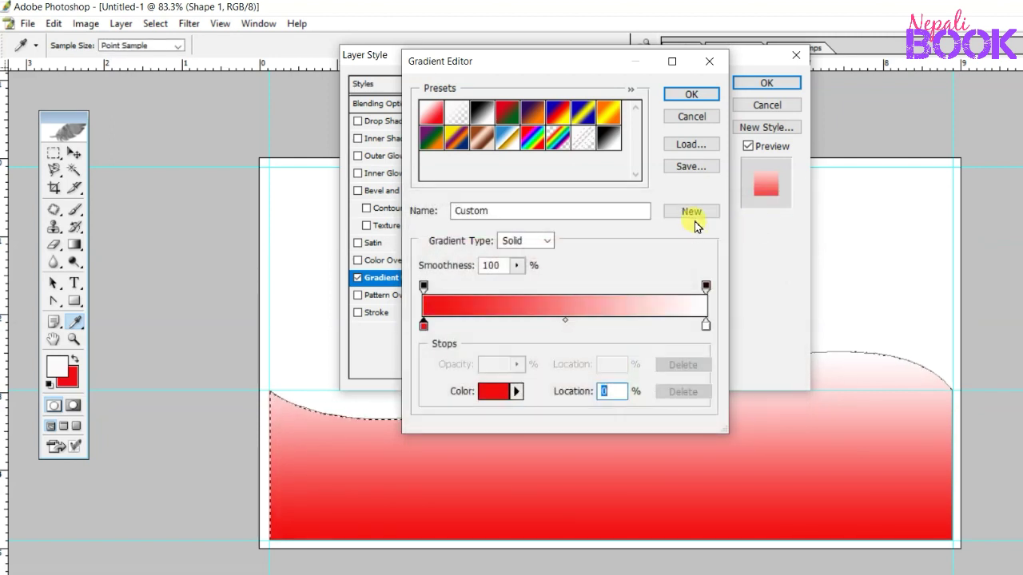
left_click(689, 96)
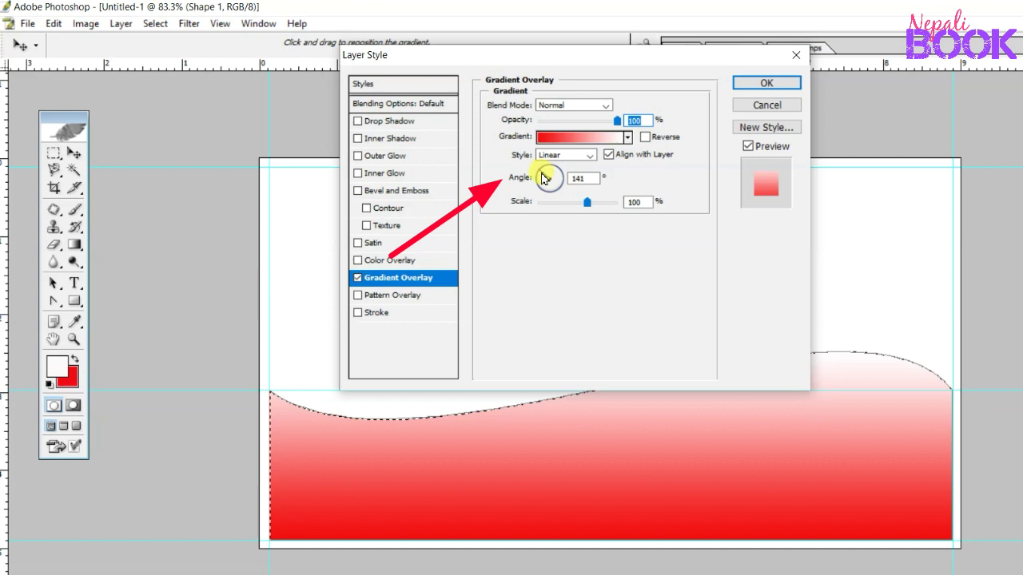
Set the wave's gradient overlay angle to 180°, white on the left to red on the right.
left_click(544, 178)
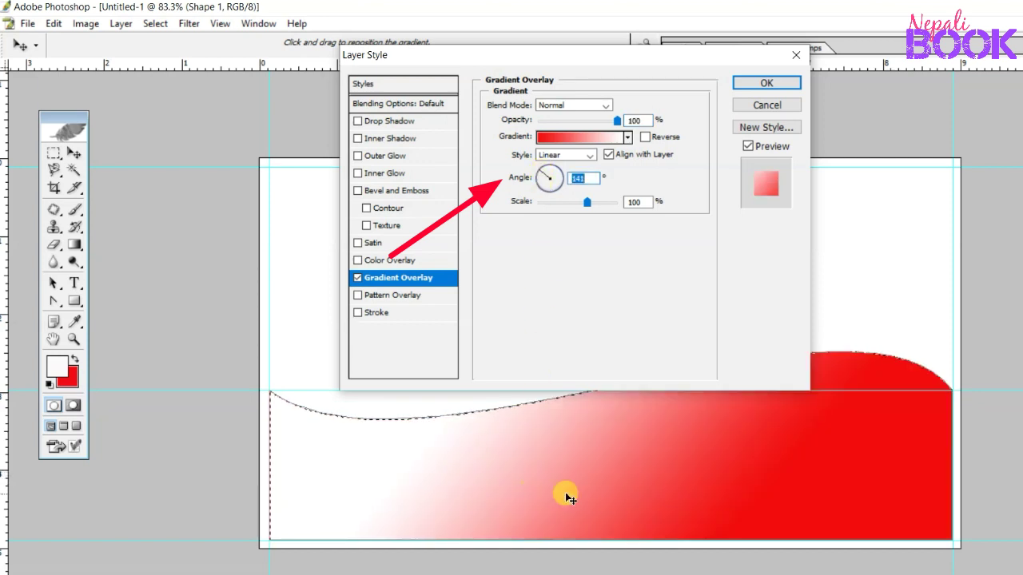
left_click_drag(383, 503, 419, 497)
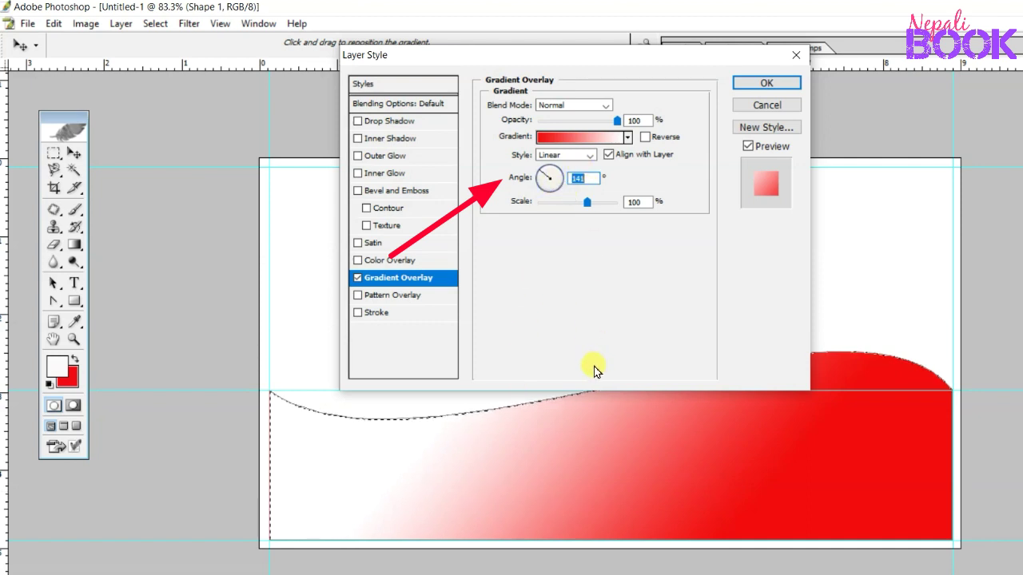
type("180")
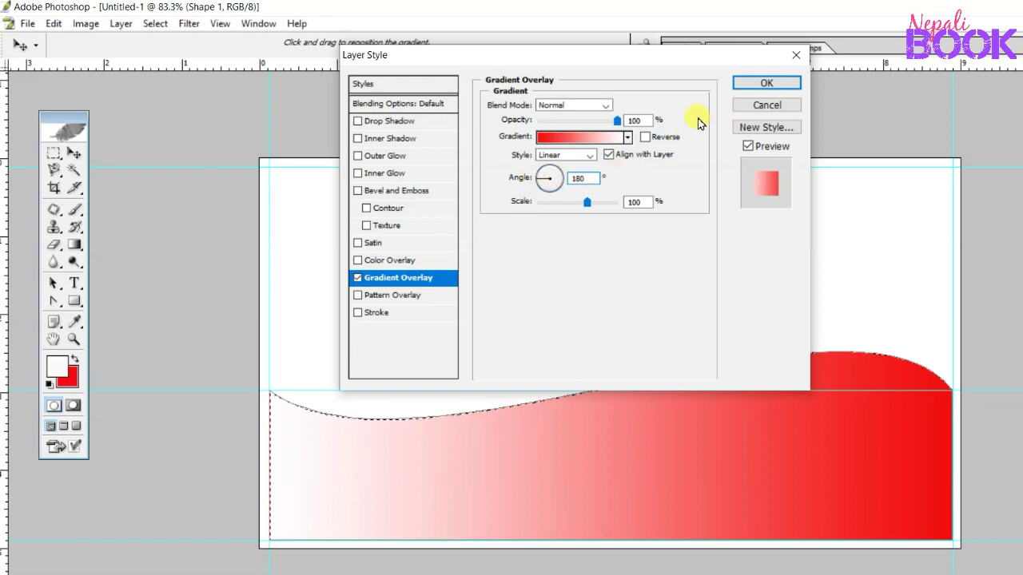
left_click(769, 84)
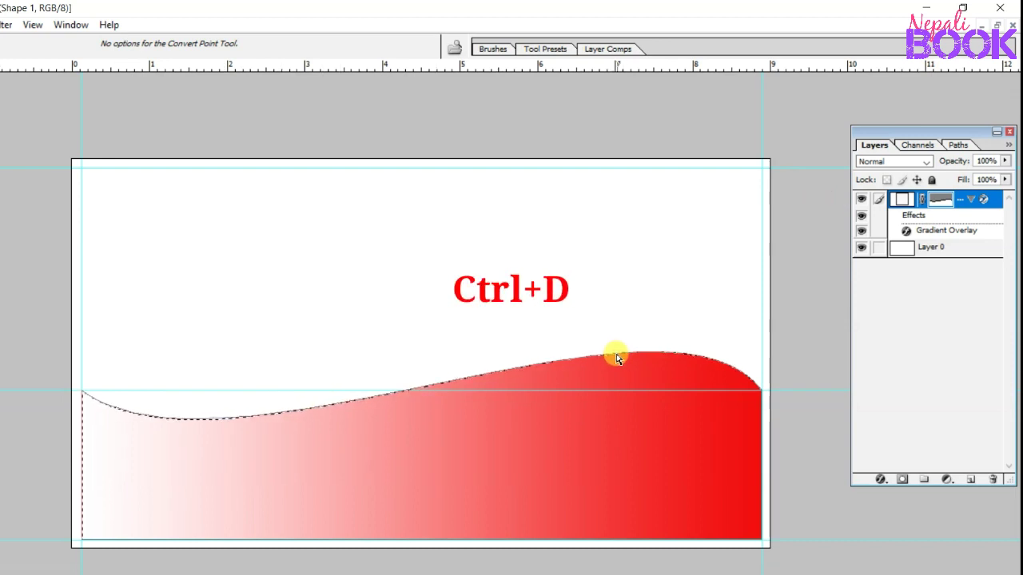
Deselect the wave, duplicate its layer, and select the Shape 1 copy layer.
key("ctrl+d")
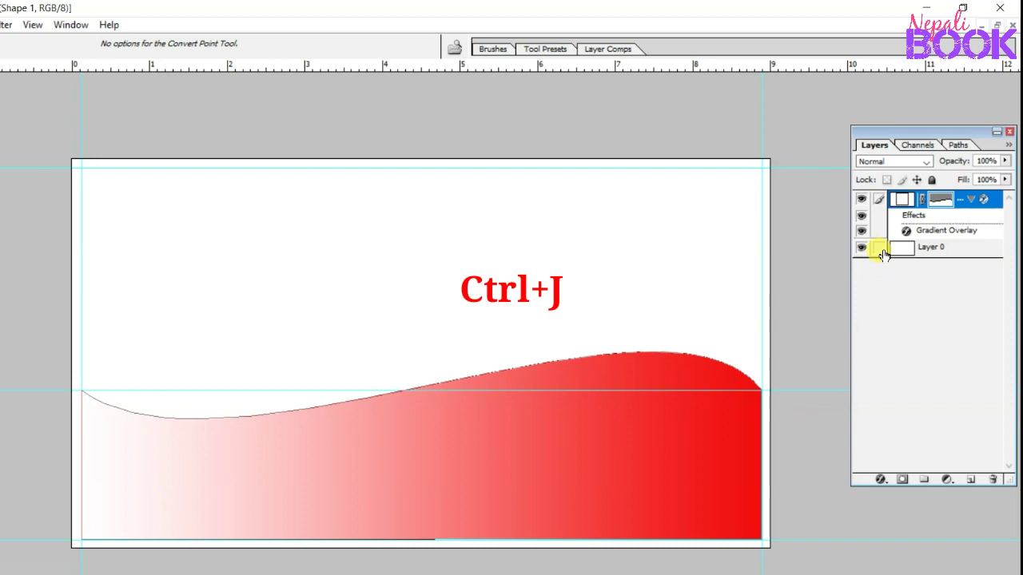
key("ctrl+j")
key("ctrl+j")
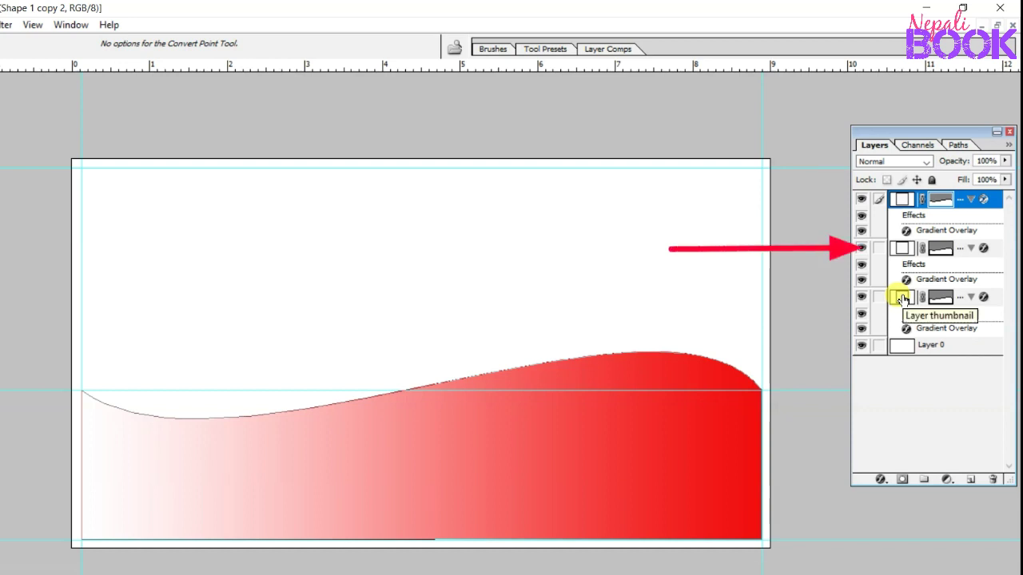
left_click(902, 249)
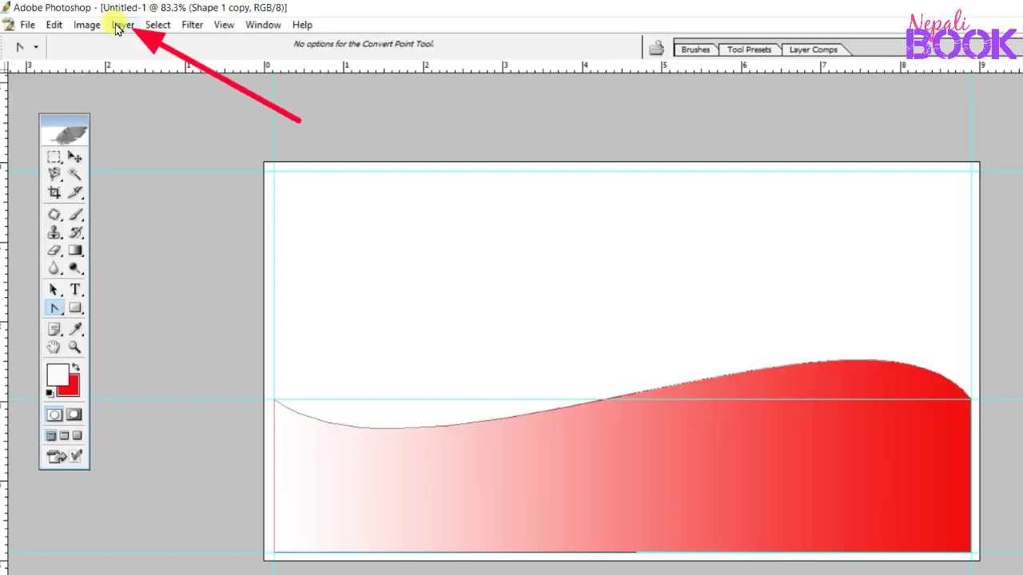
Reverse the Shape 1 copy wave's gradient overlay so it runs red to white.
left_click(118, 24)
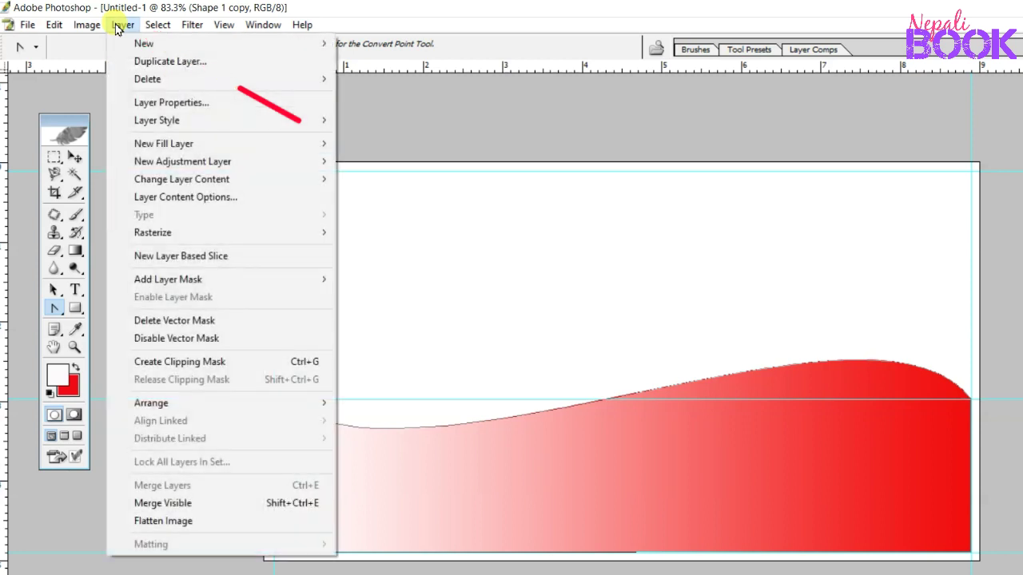
mouse_move(156, 120)
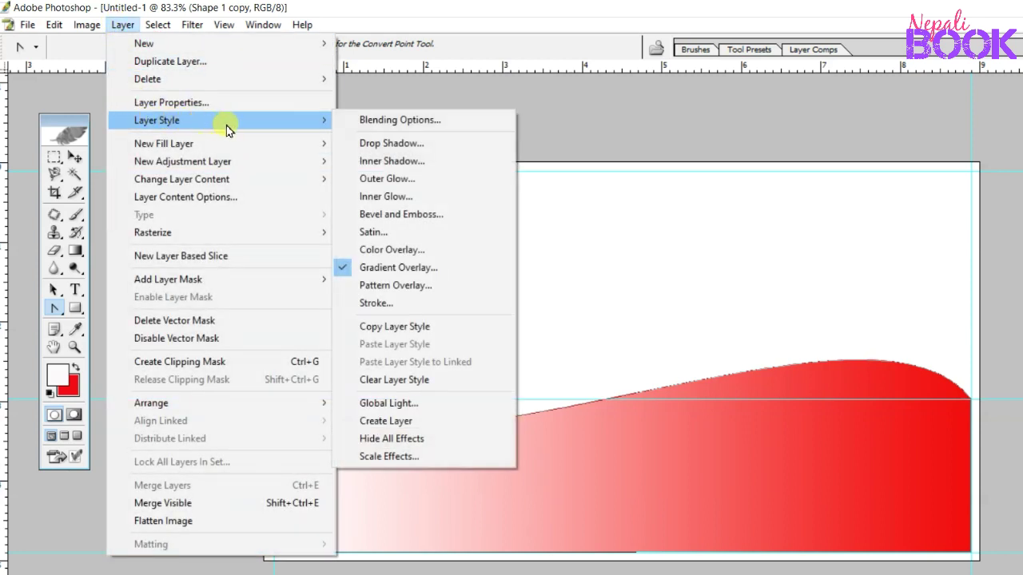
left_click(434, 275)
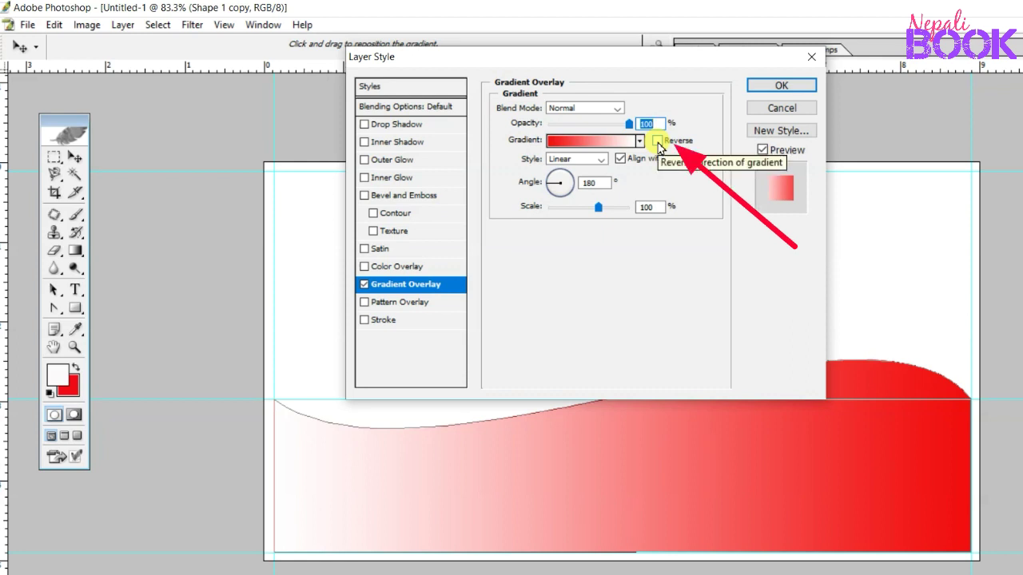
left_click(657, 142)
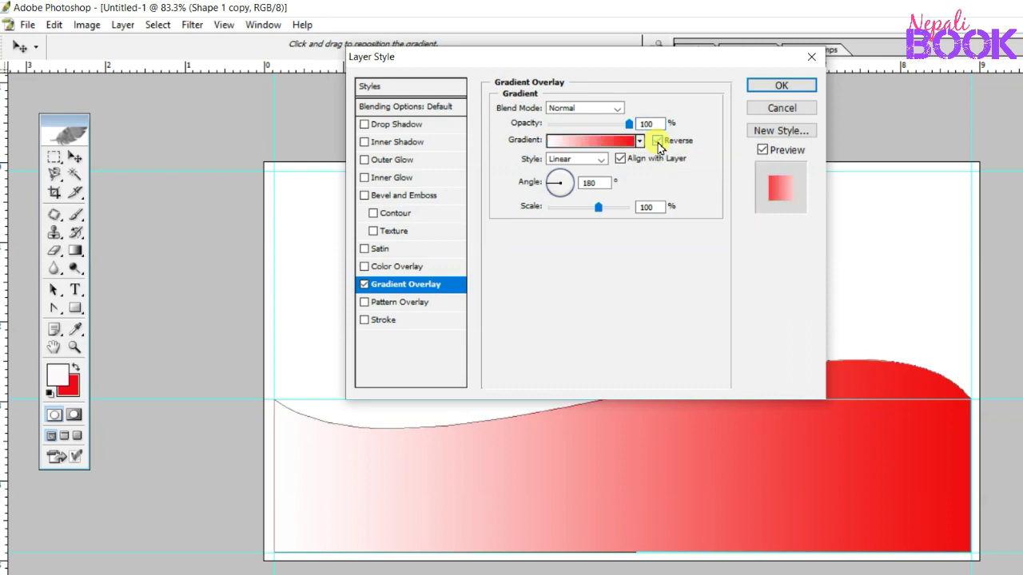
left_click(781, 86)
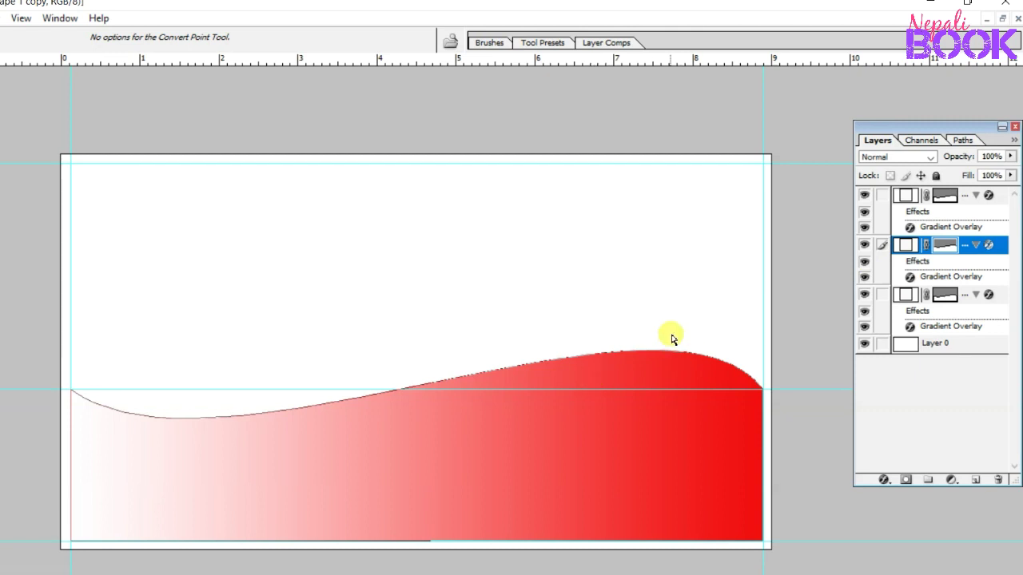
left_click(909, 297)
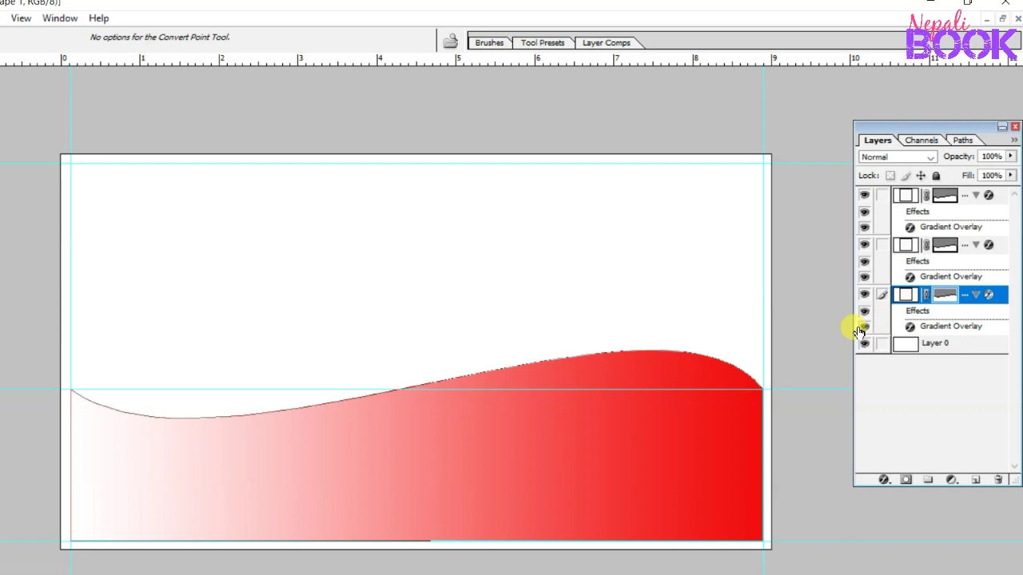
Stretch the bottom wave vertically to 105.9% height and commit the transform.
key("ctrl+t")
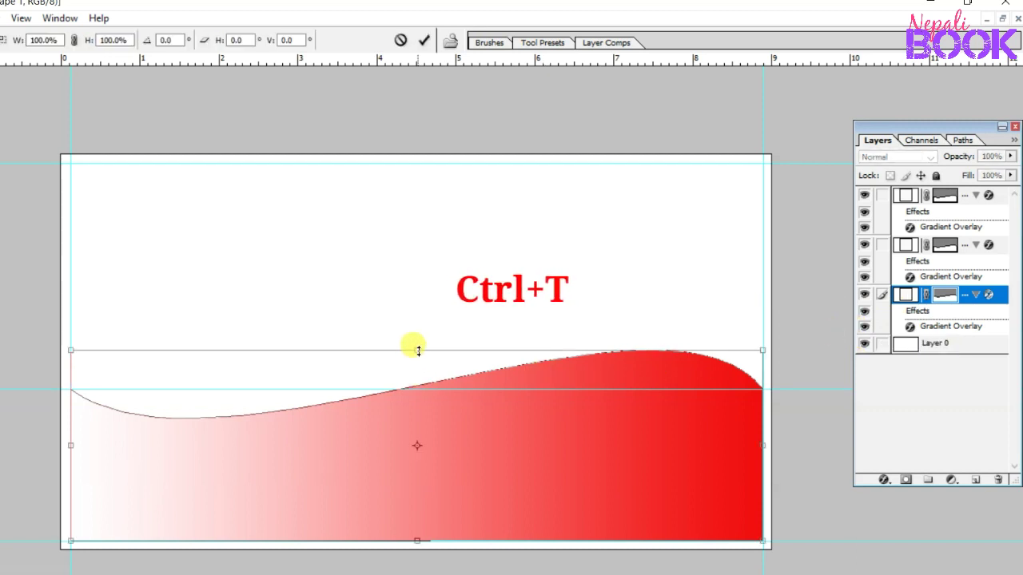
left_click_drag(418, 350, 418, 342)
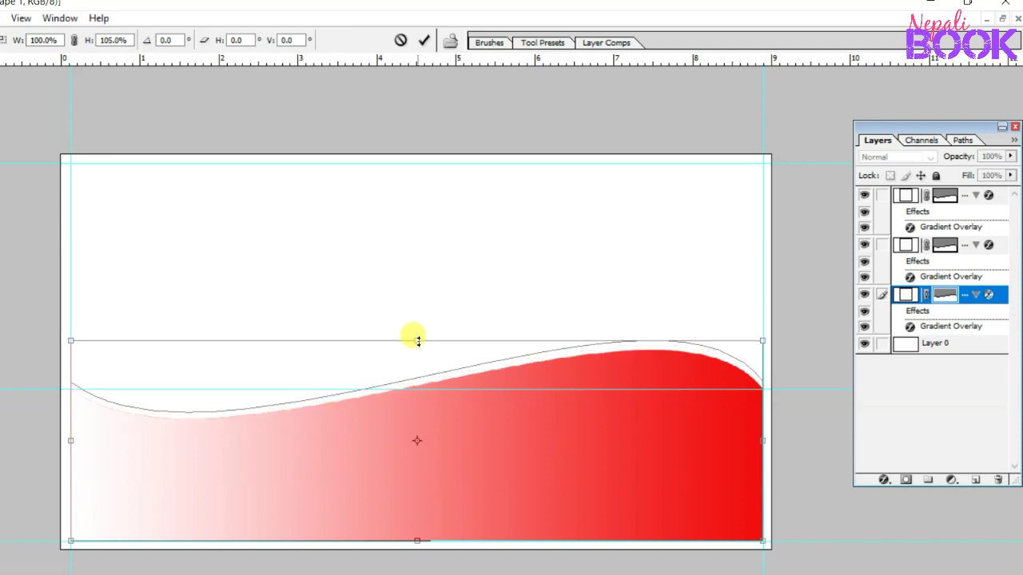
left_click_drag(418, 342, 418, 340)
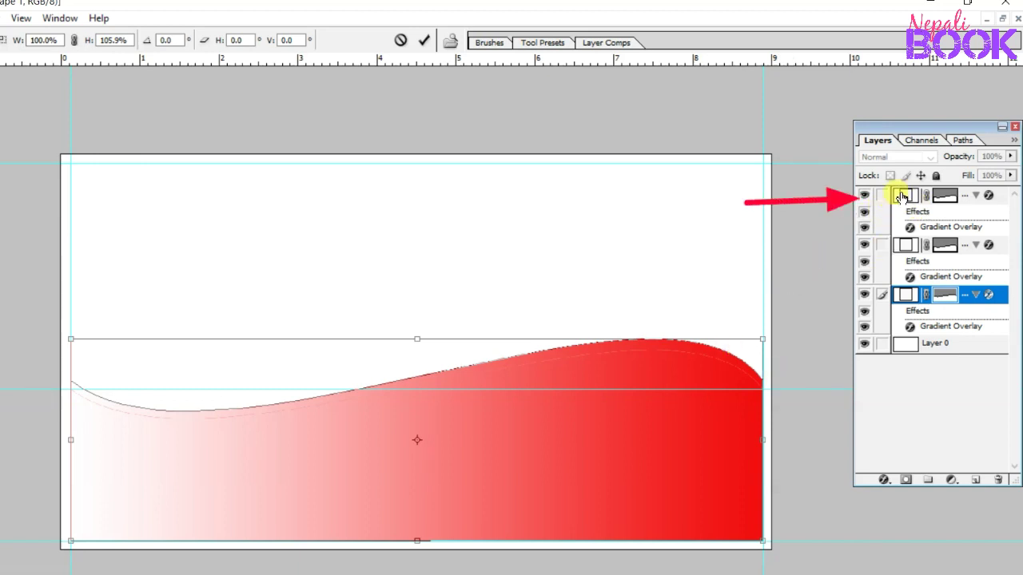
key("Return")
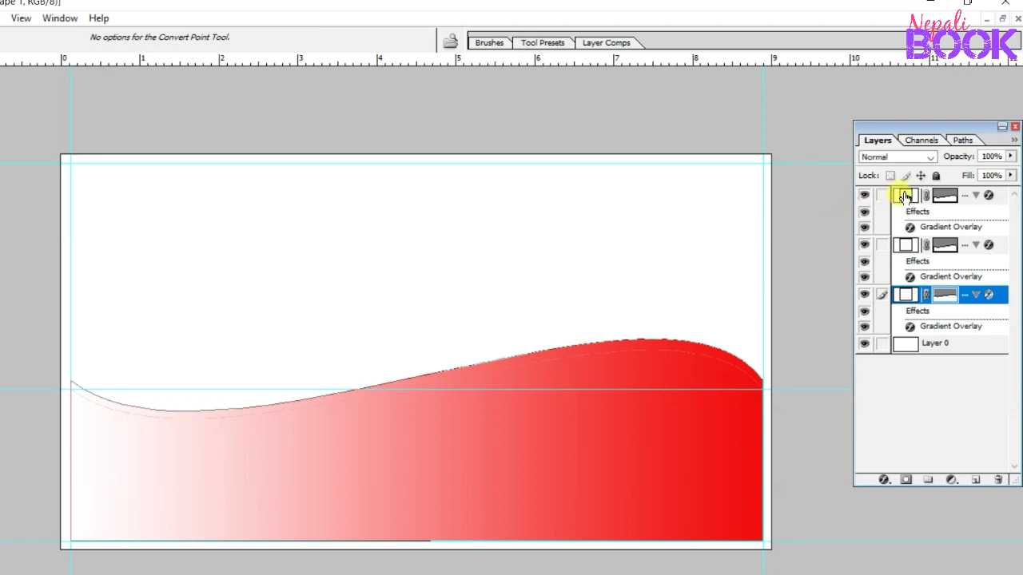
Squash the top wave layer to 92.9% height, revealing red and pale pink crest stripes.
left_click(903, 196)
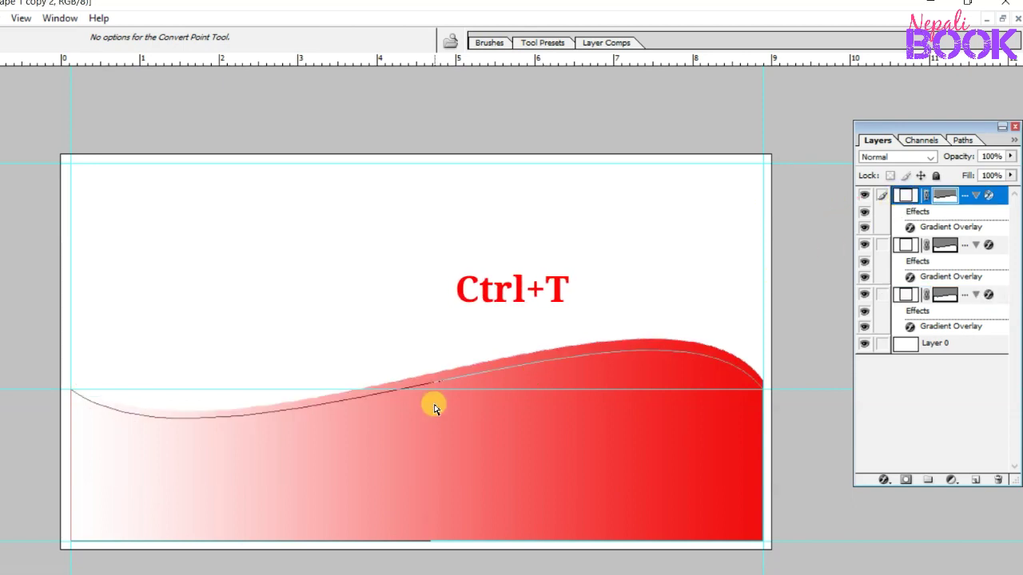
key("ctrl+t")
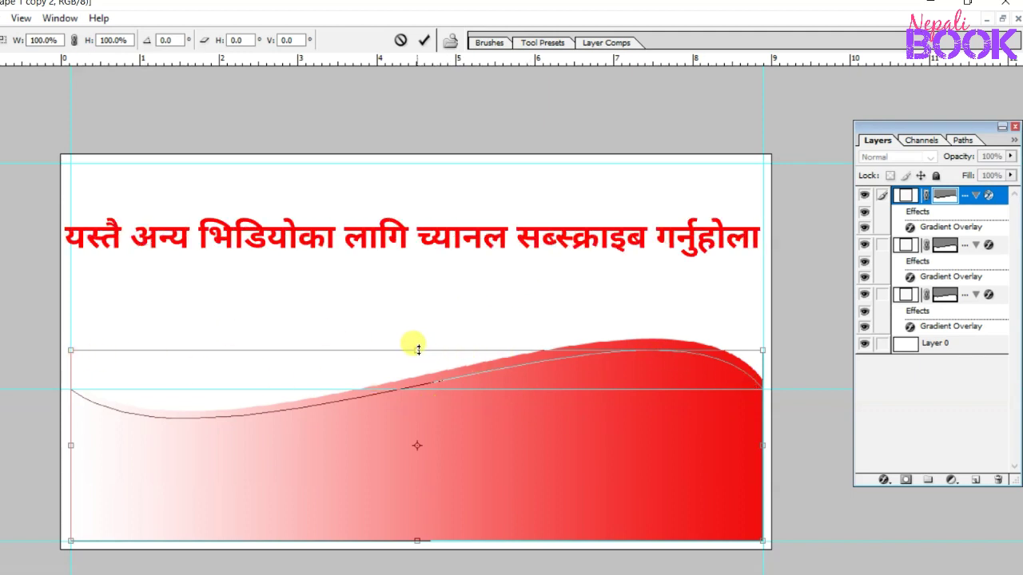
left_click_drag(418, 349, 418, 360)
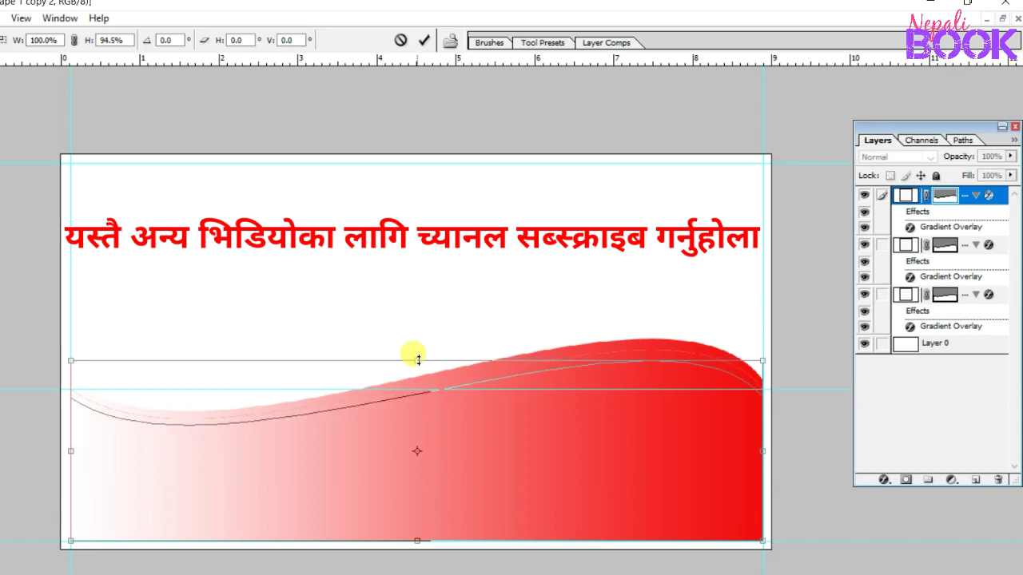
left_click_drag(418, 360, 418, 360)
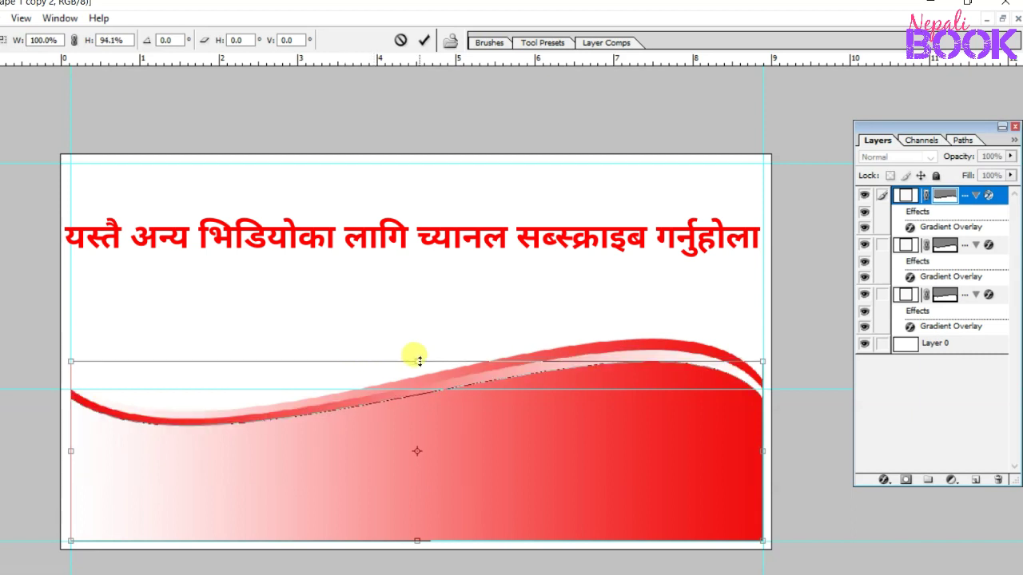
left_click_drag(418, 361, 418, 363)
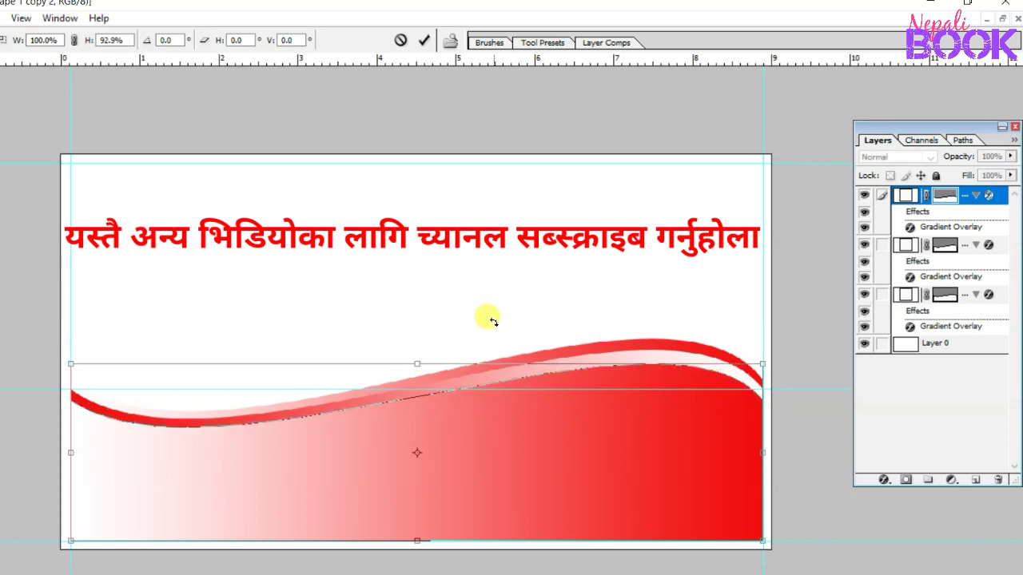
key("Return")
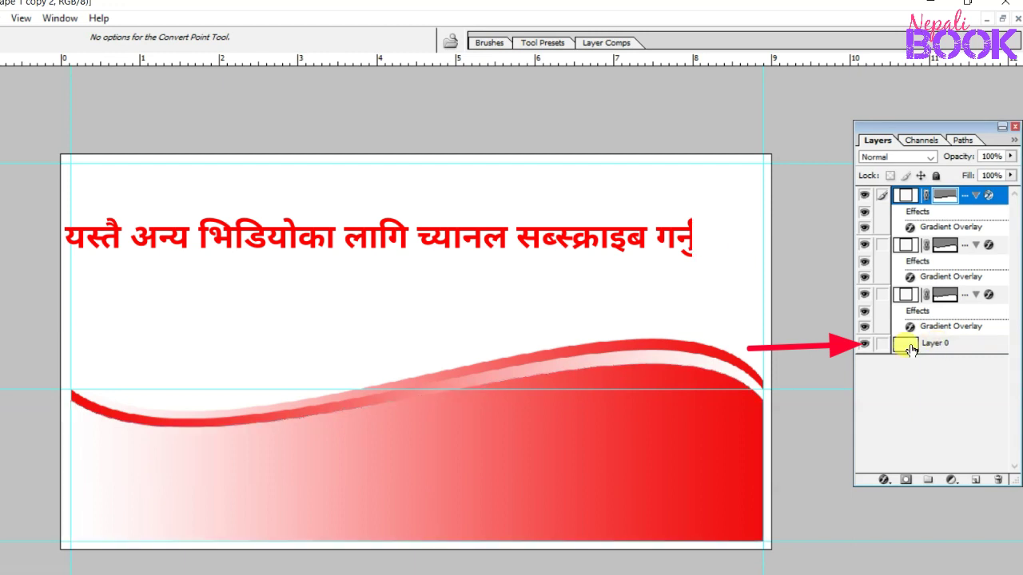
Copy the whole card area of Layer 0 onto a new Layer 1 using a rectangular selection.
left_click(911, 349)
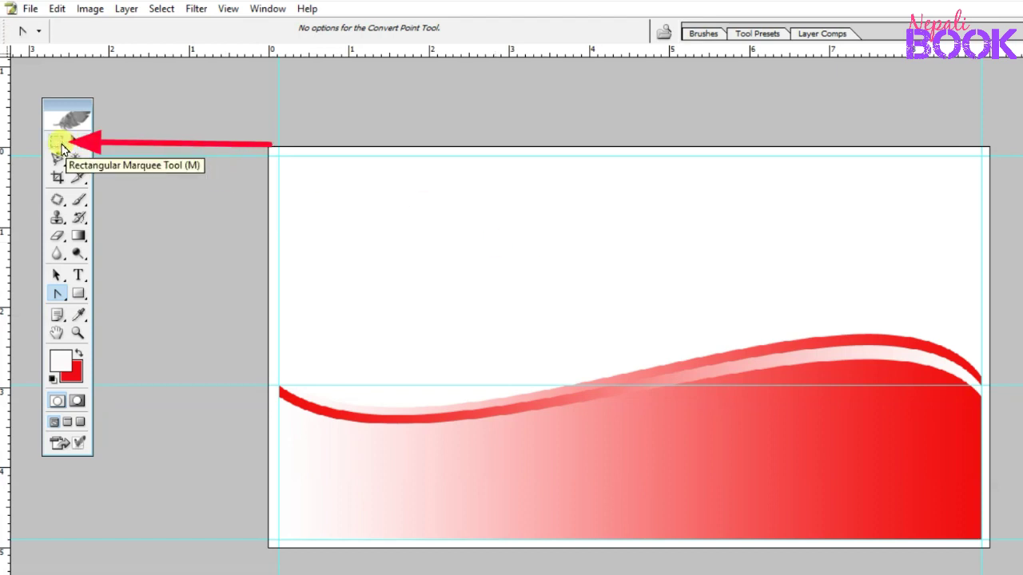
left_click(60, 145)
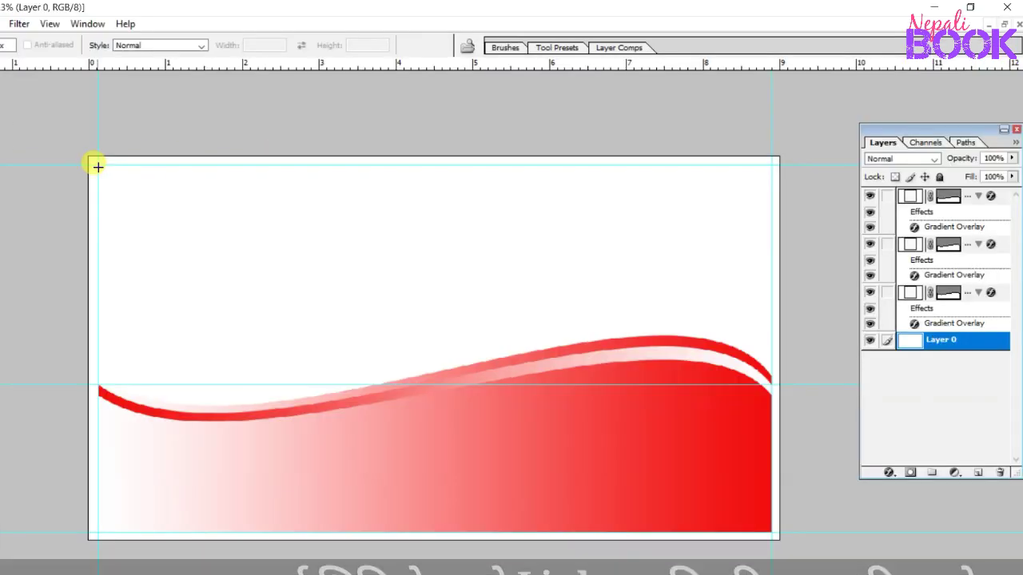
mouse_move(97, 164)
left_mouse_down()
mouse_move(199, 281)
mouse_move(771, 529)
left_mouse_up()
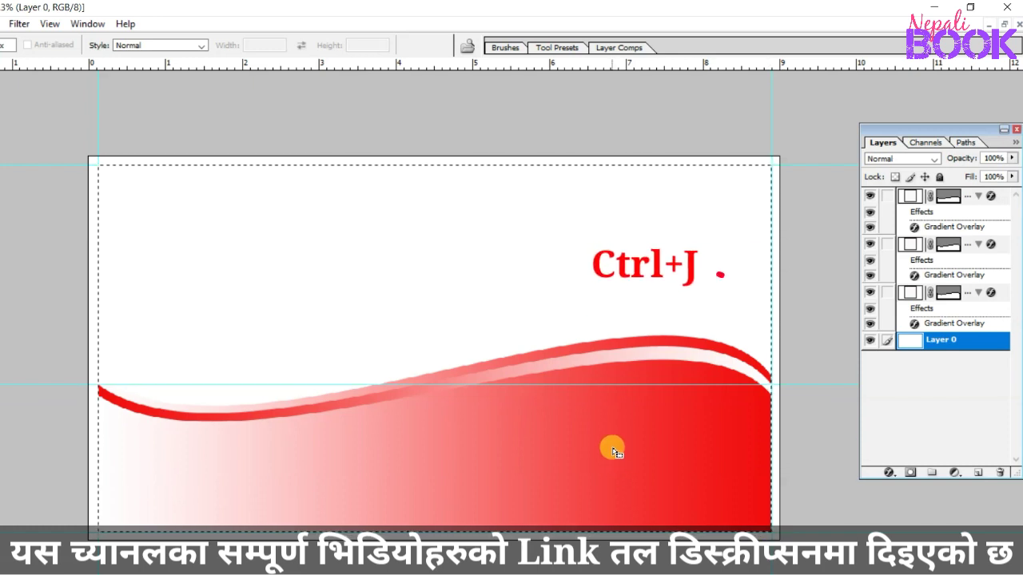
key("ctrl+j")
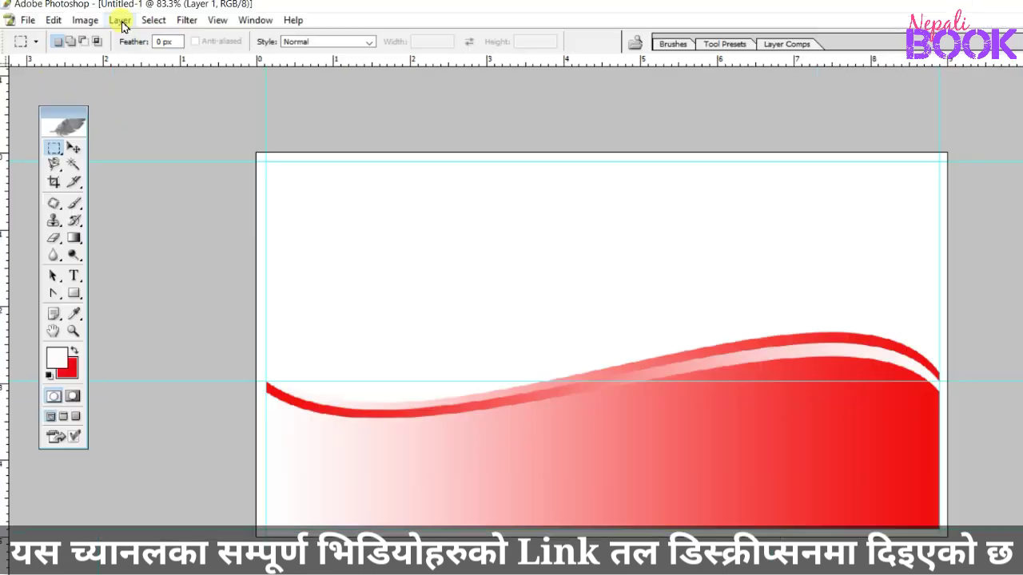
Give Layer 1 a reversed Foreground to Background gradient overlay, white at top to red.
left_click(120, 20)
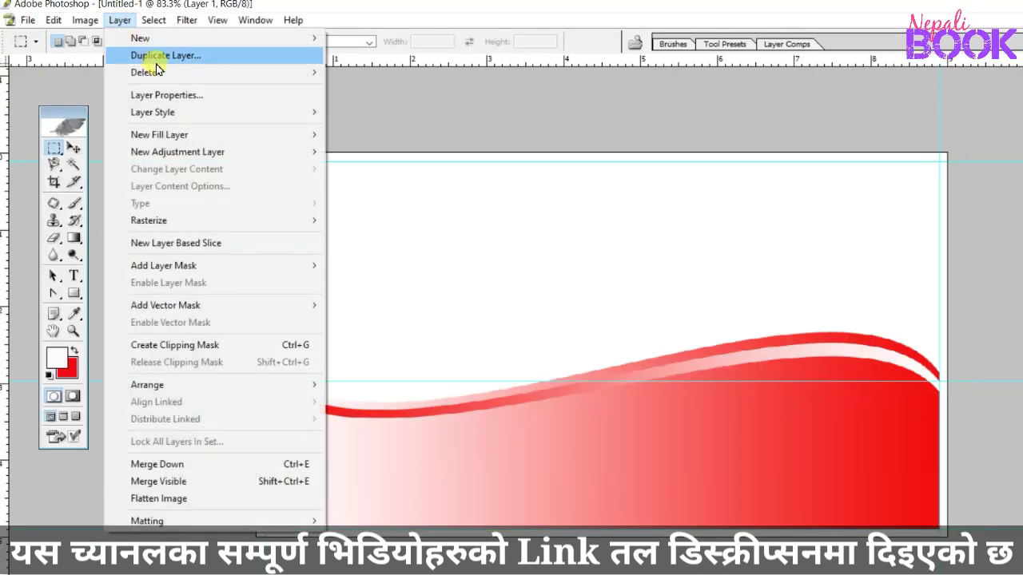
mouse_move(153, 112)
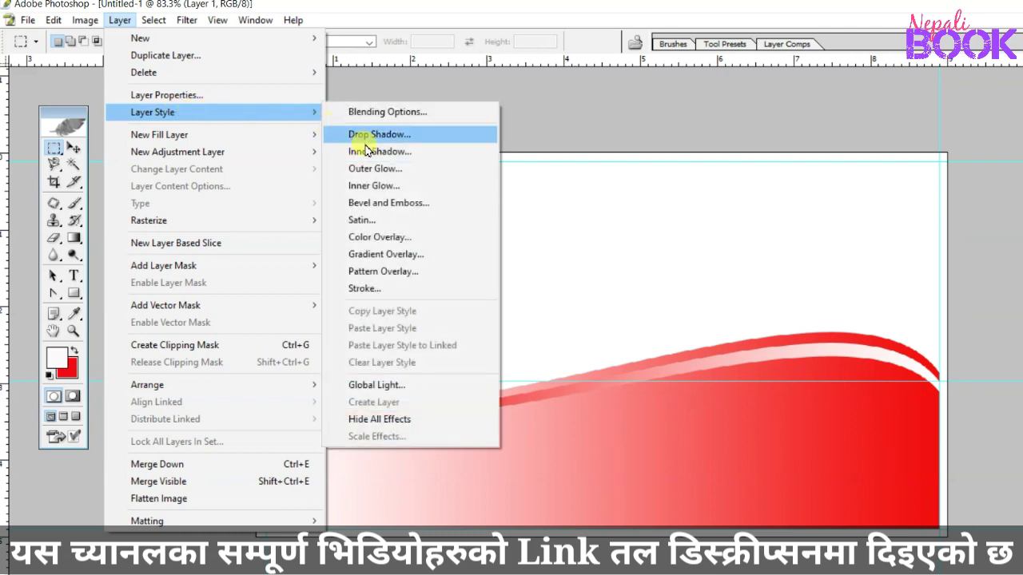
left_click(398, 262)
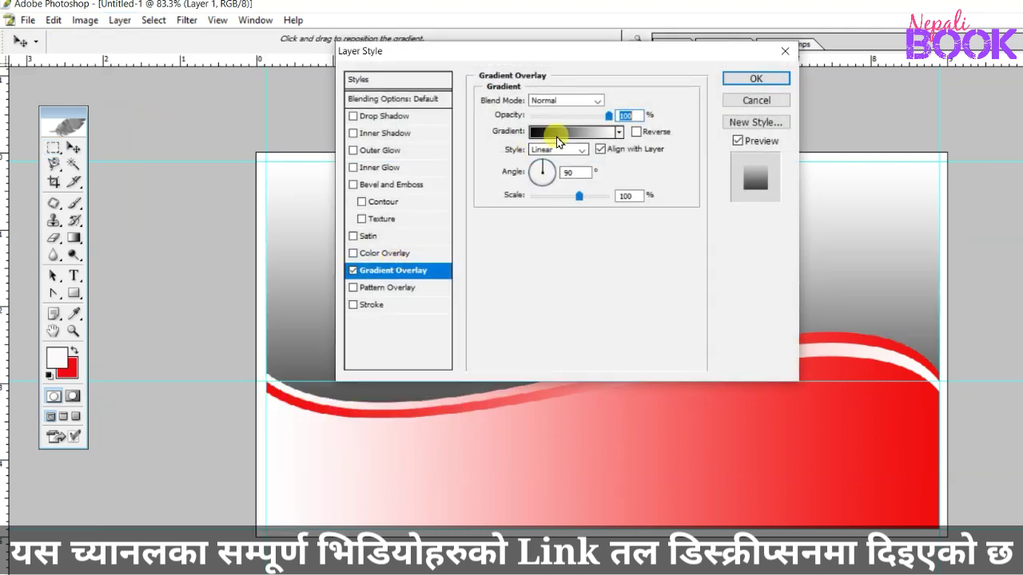
left_click(559, 136)
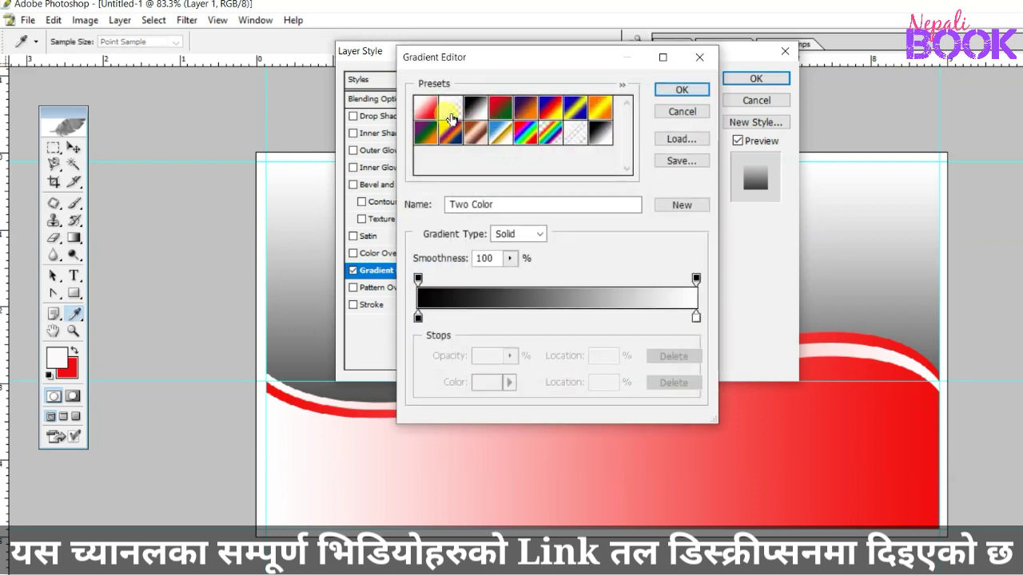
left_click(433, 112)
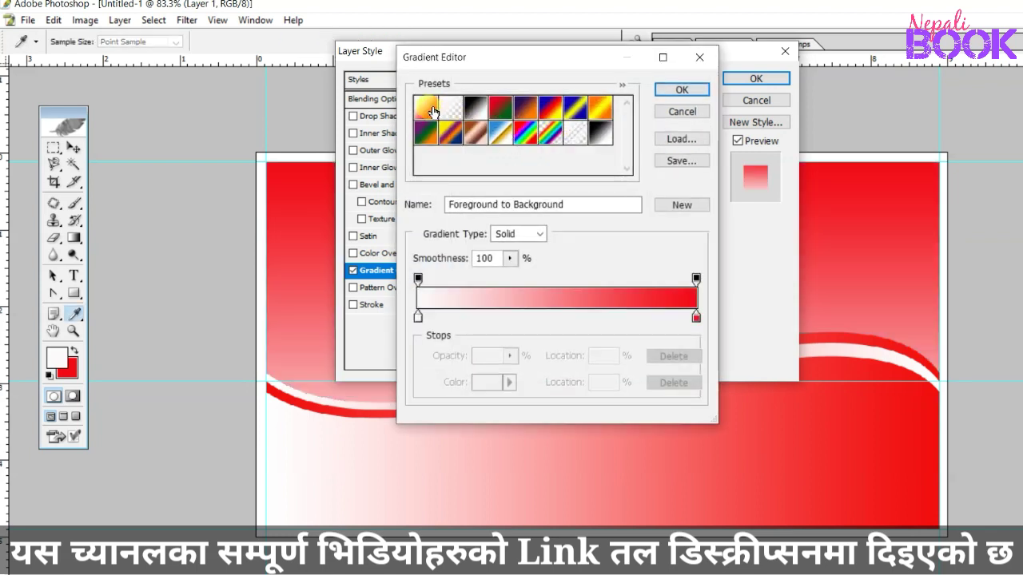
left_click(680, 92)
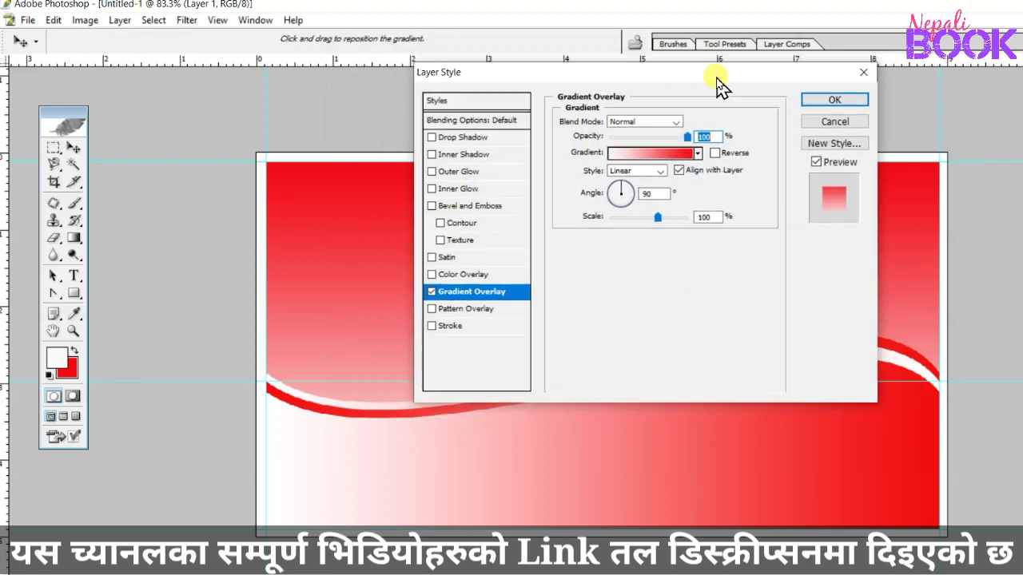
mouse_move(638, 53)
left_mouse_down()
mouse_move(701, 168)
mouse_move(694, 75)
left_mouse_up()
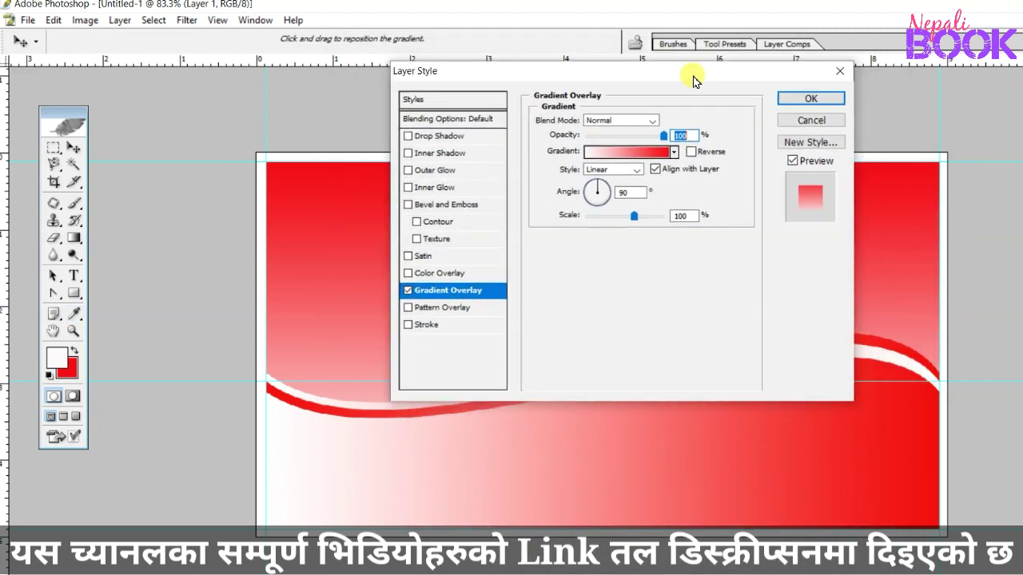
left_click(692, 153)
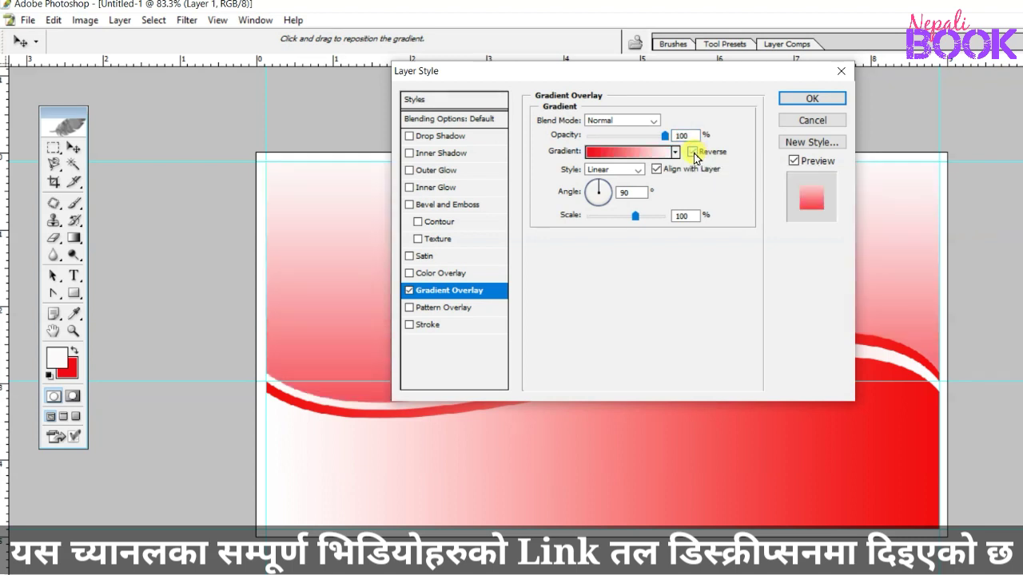
left_click(813, 99)
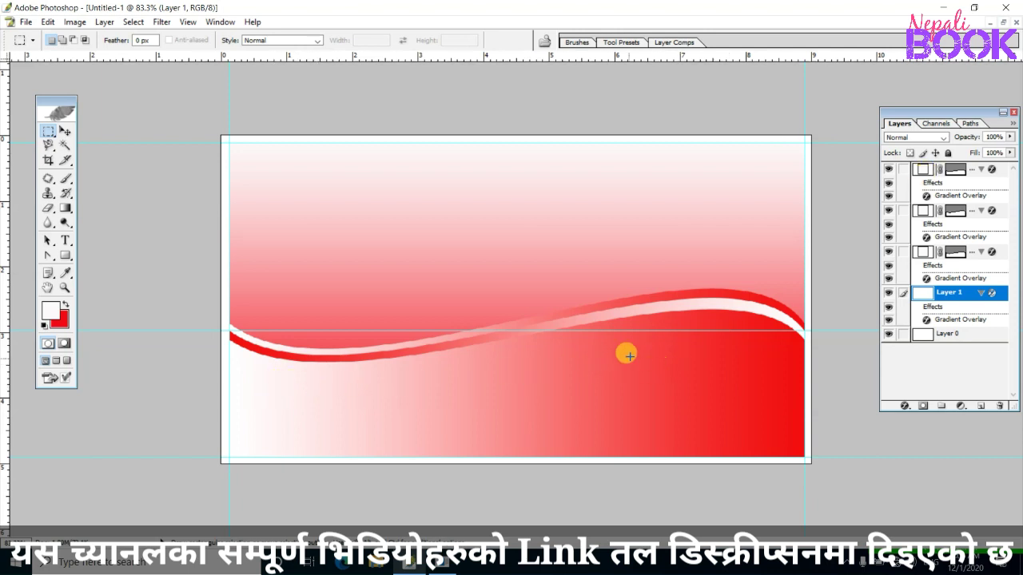
Change the Shape 1 copy 2 wave's gradient overlay to the Orange, Yellow, Orange preset.
left_click(923, 170)
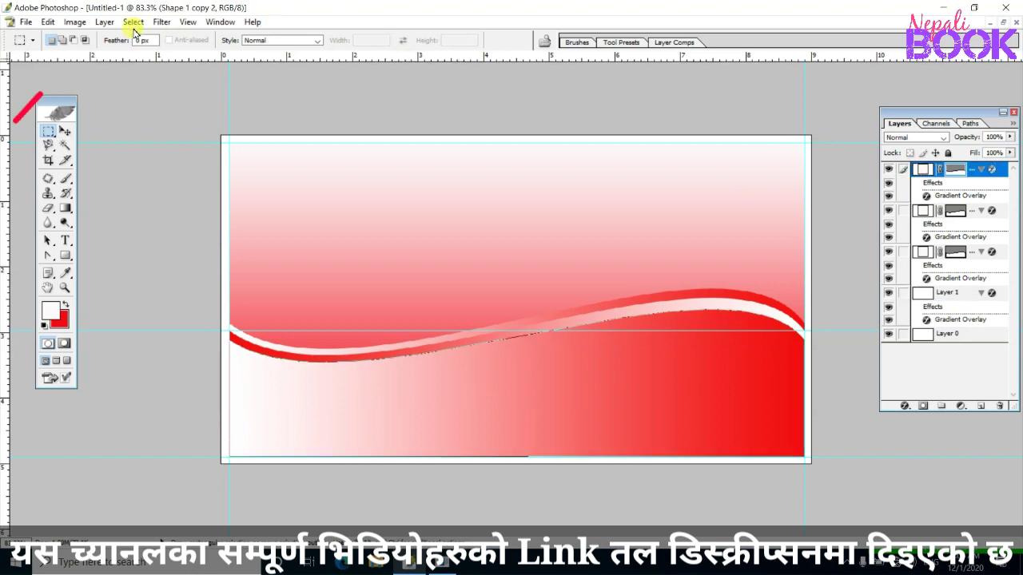
left_click(99, 22)
mouse_move(185, 101)
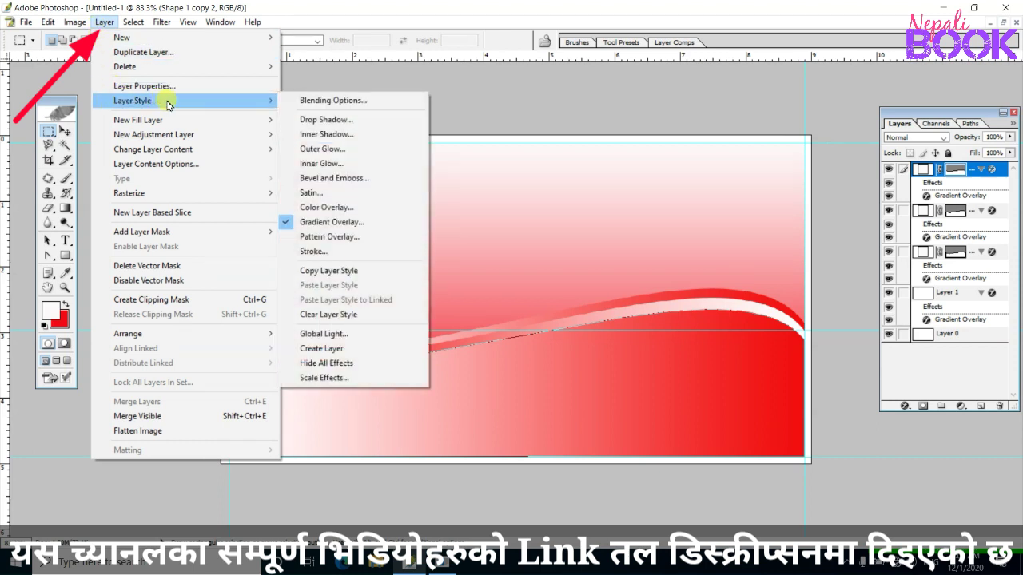
left_click(327, 223)
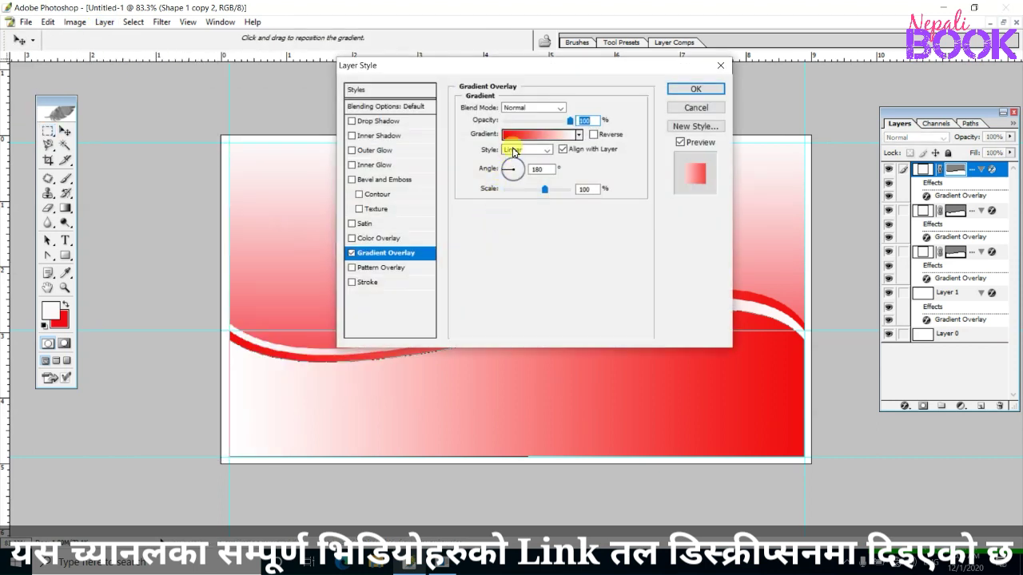
left_click(524, 134)
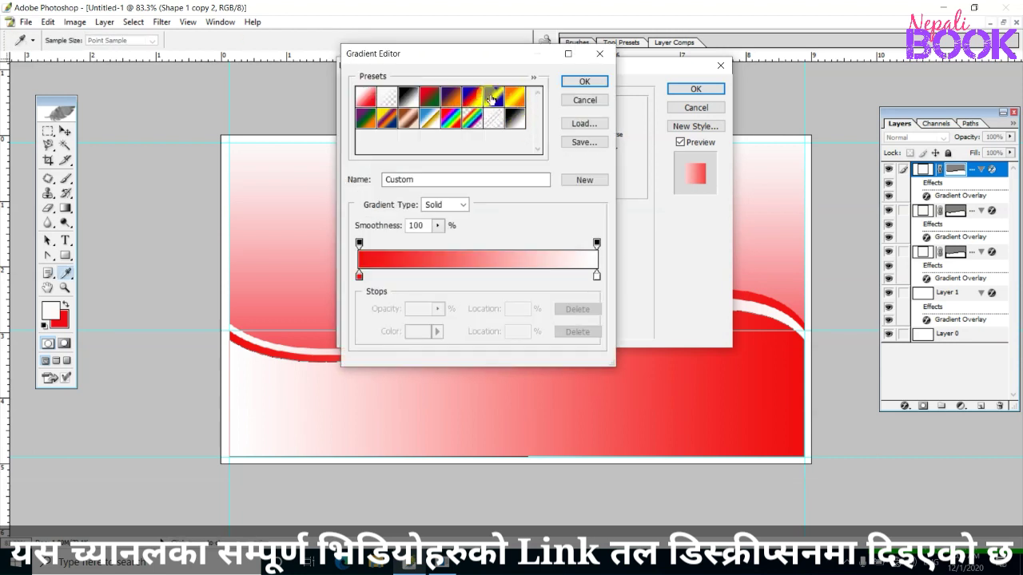
left_click(513, 102)
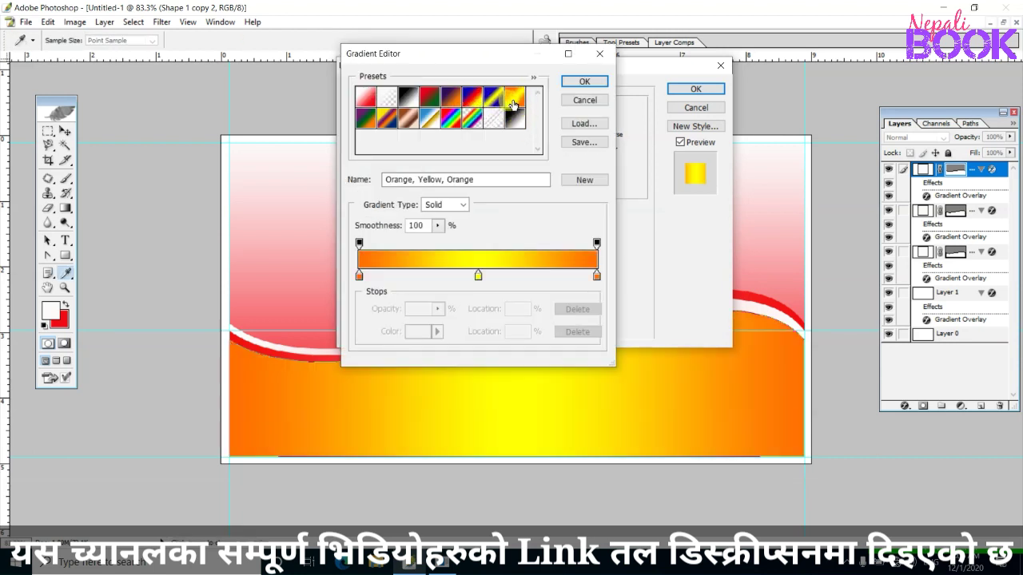
left_click(583, 84)
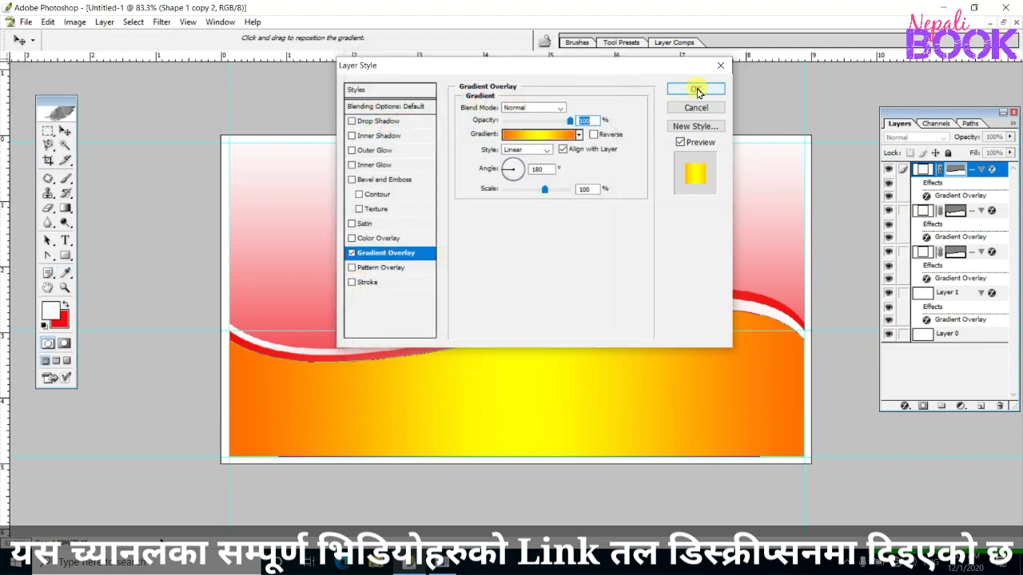
left_click(697, 92)
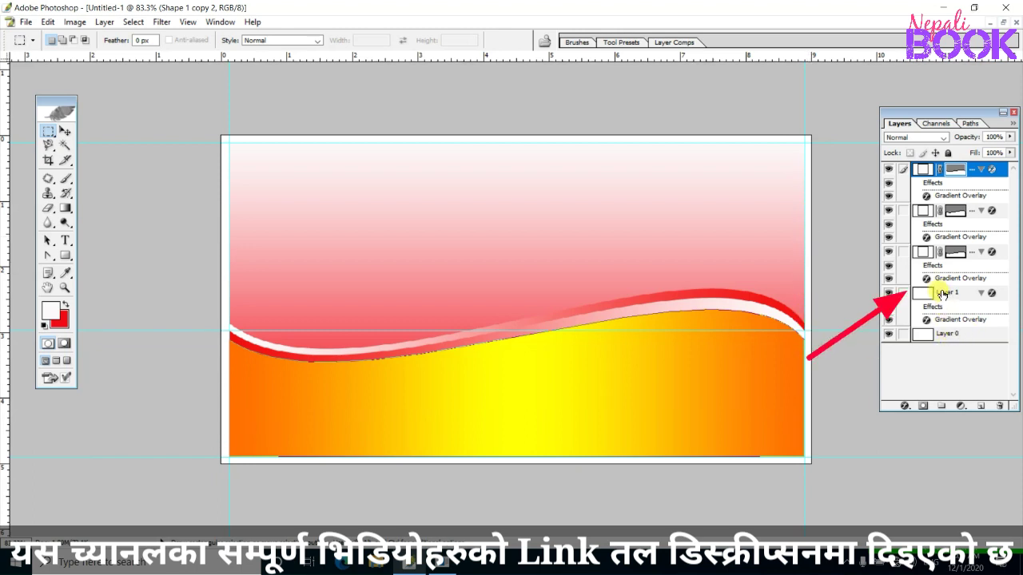
Add a 3 px blue (#3B06D4) stroke around Layer 1, the card background.
left_click(929, 295)
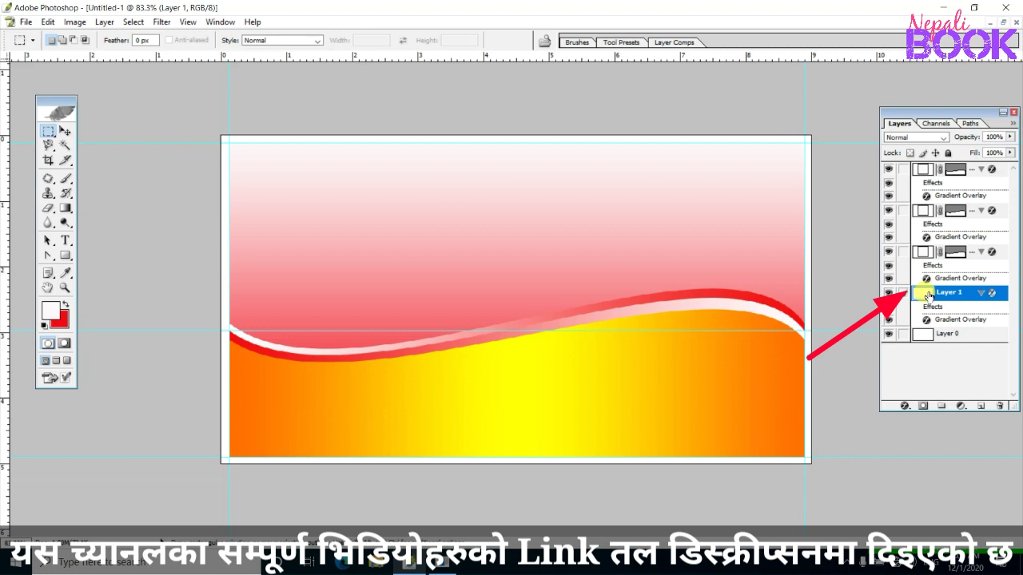
left_click(104, 23)
mouse_move(212, 117)
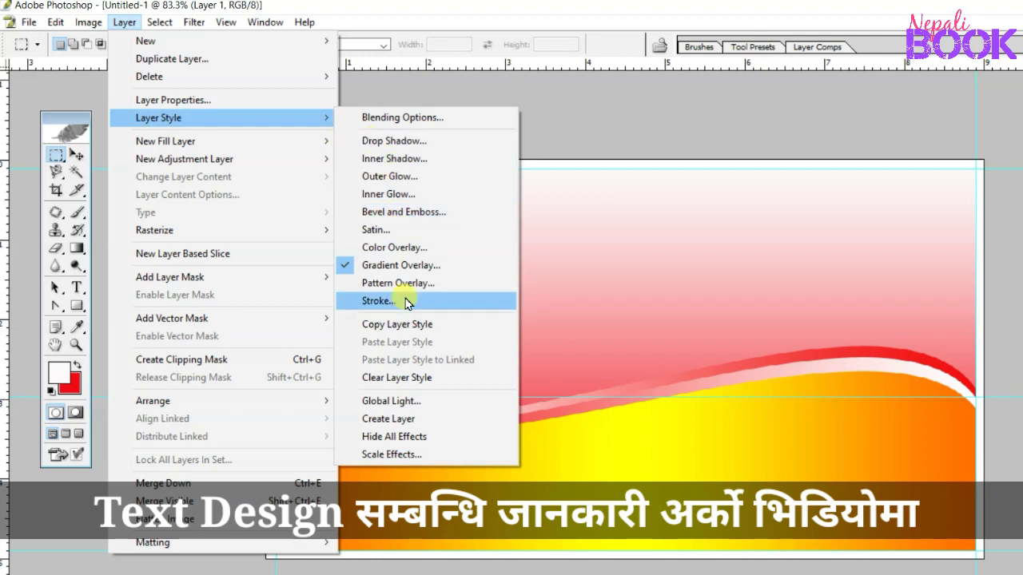
left_click(378, 300)
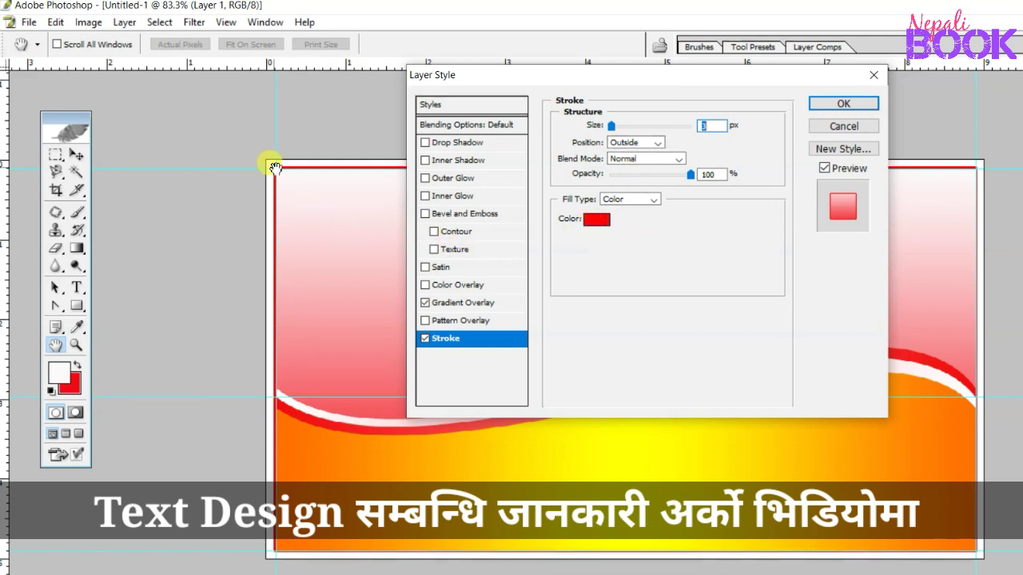
left_click(596, 221)
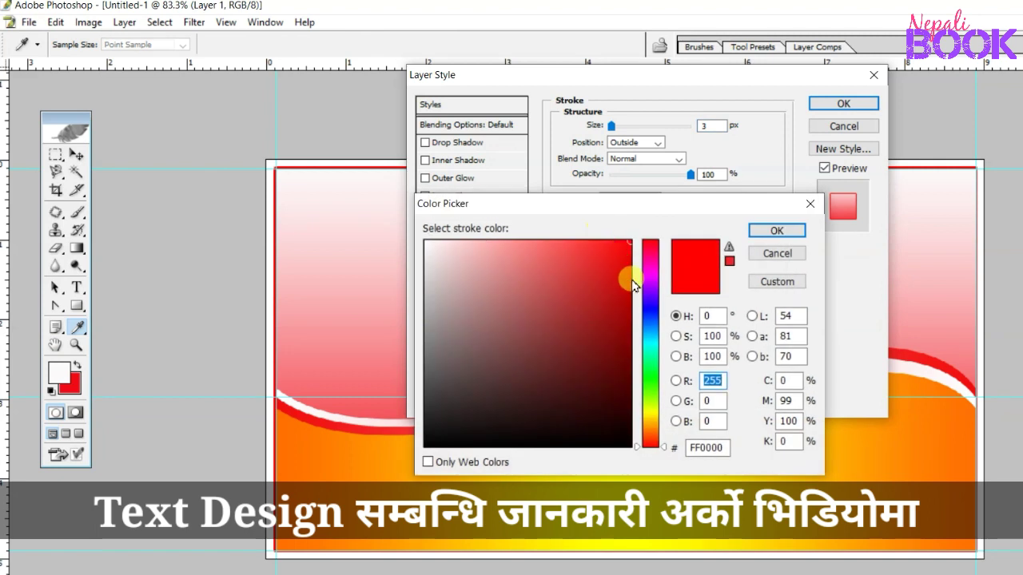
left_click(651, 301)
left_click(624, 275)
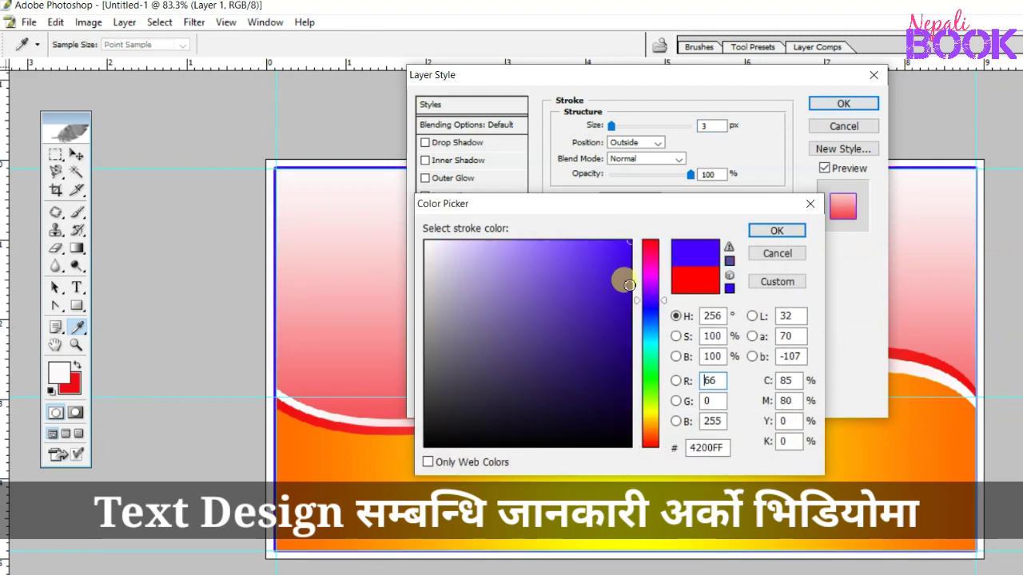
left_click(777, 230)
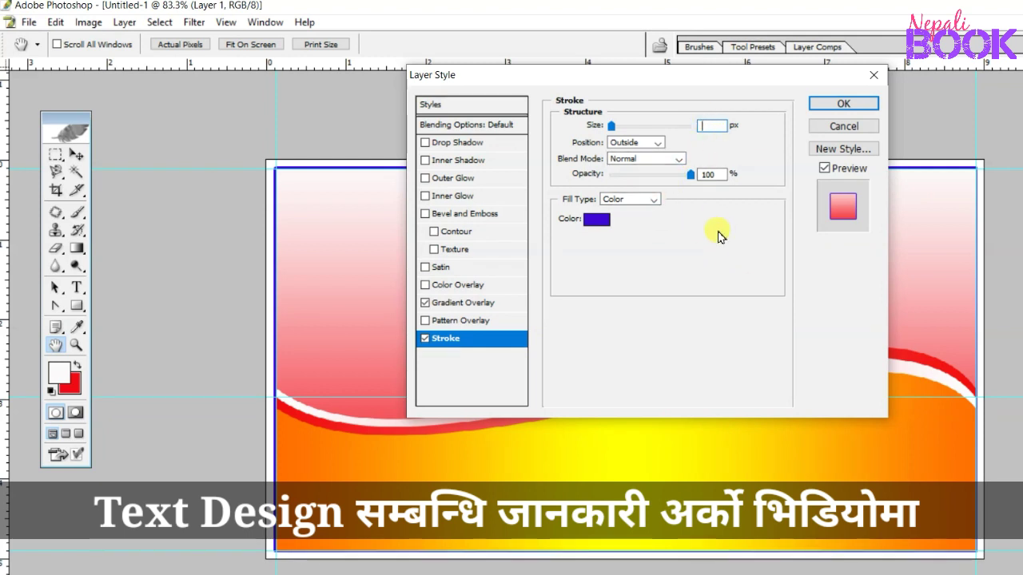
type("1")
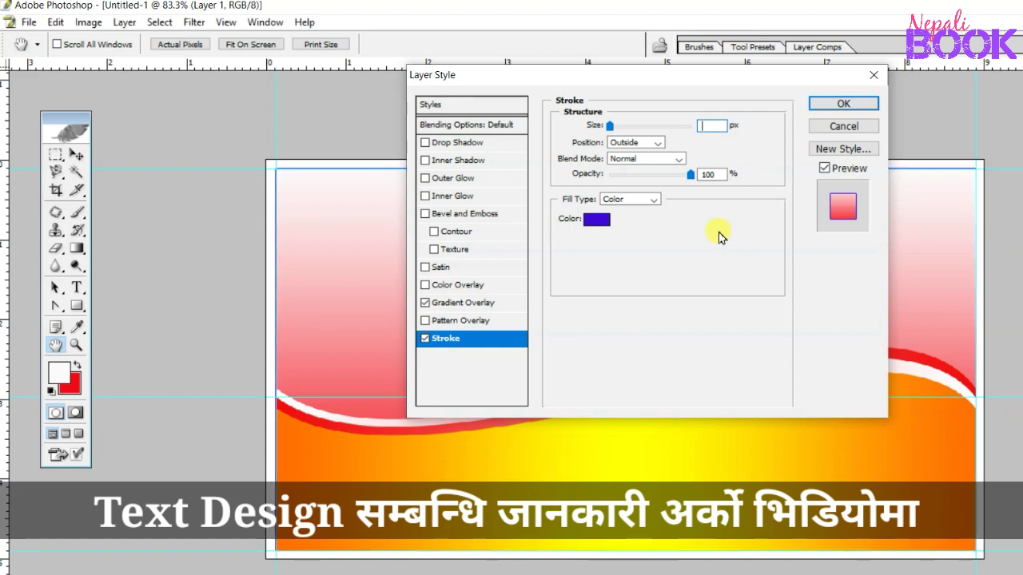
type("2")
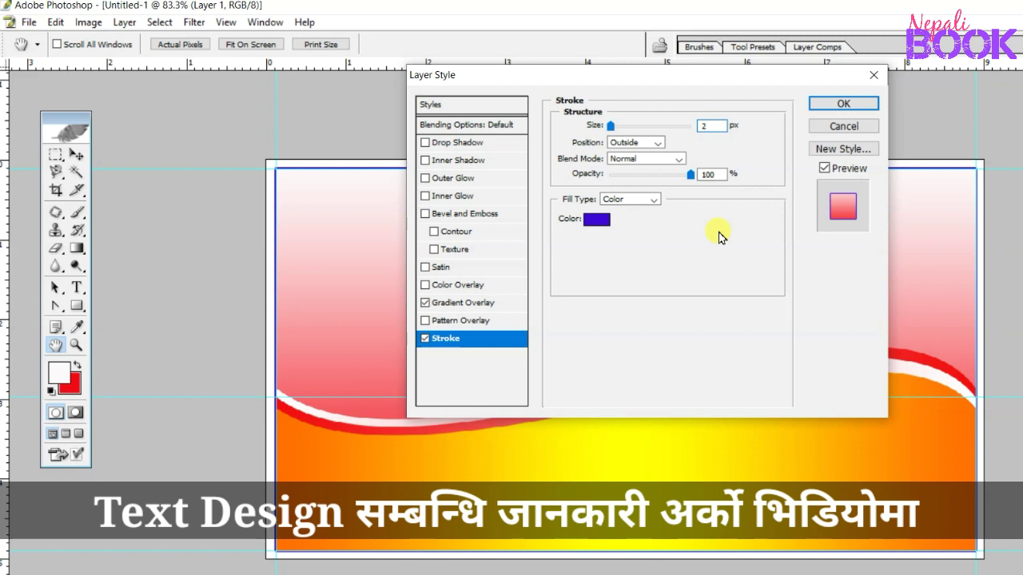
type("3")
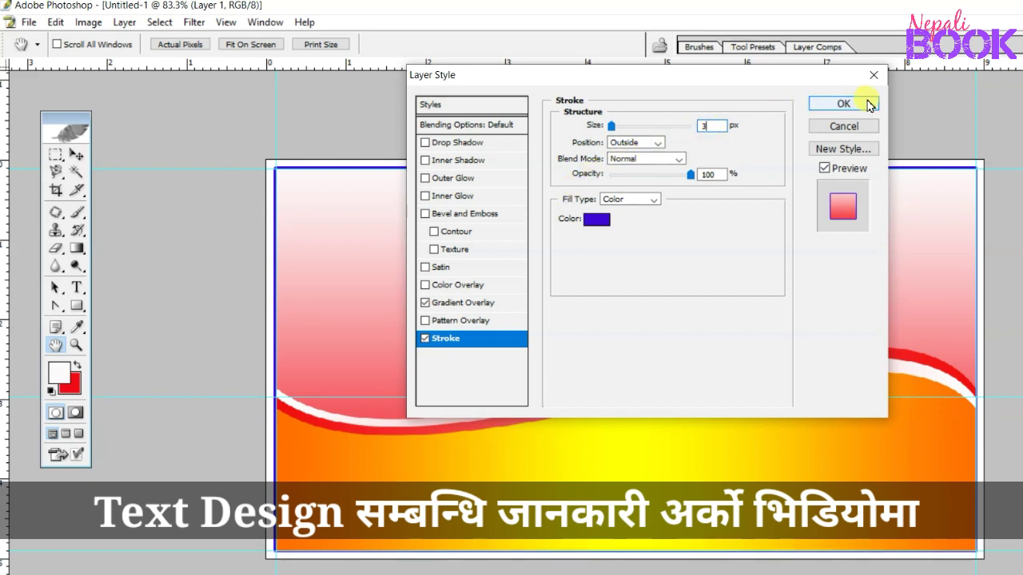
left_click(843, 104)
key("m")
scroll(629, 284, "down", 2)
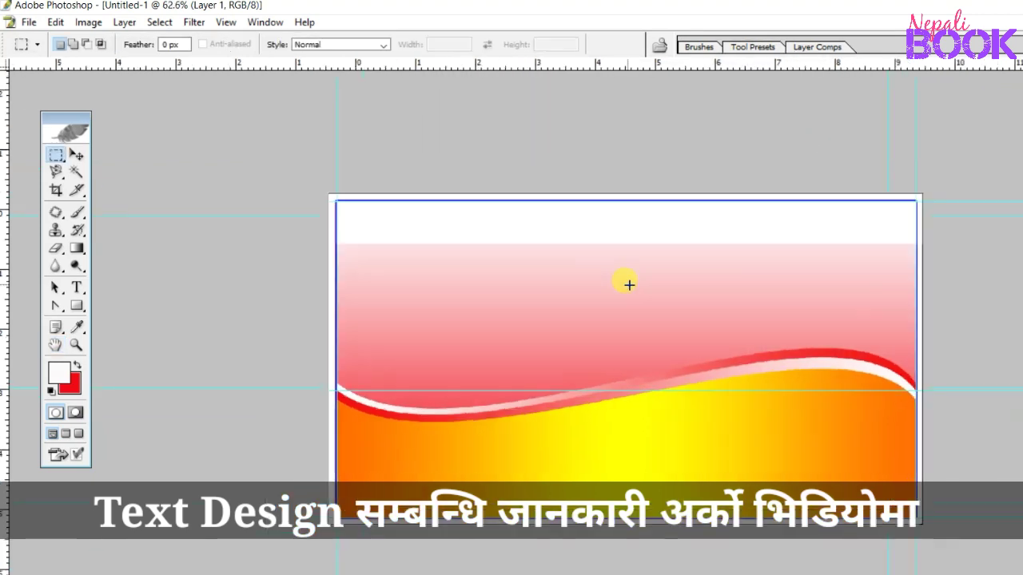
scroll(629, 284, "up", 3)
scroll(629, 284, "down", 2)
scroll(628, 284, "up", 1)
scroll(629, 284, "down", 1)
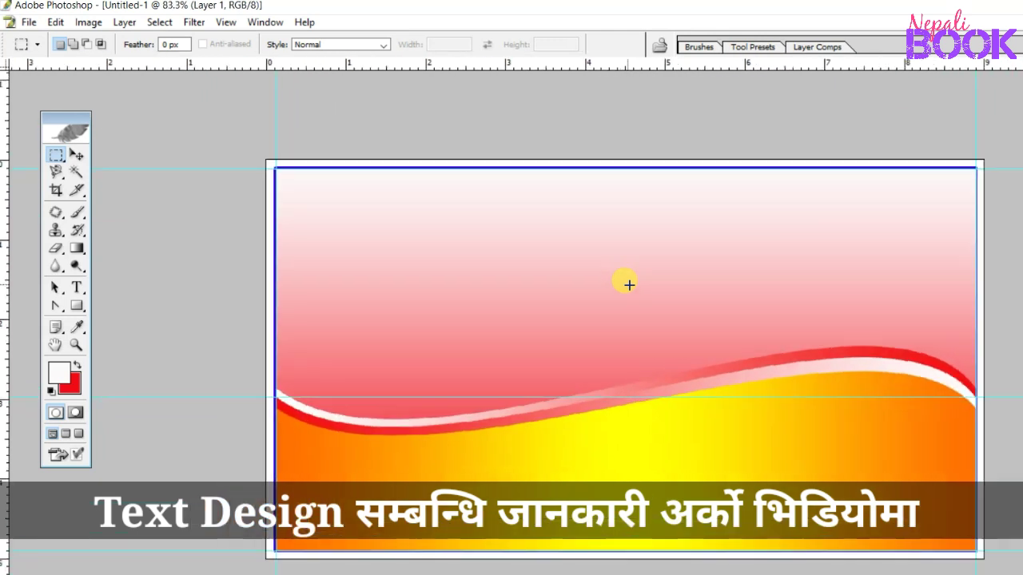
scroll(629, 284, "down", 1)
scroll(629, 284, "up", 1)
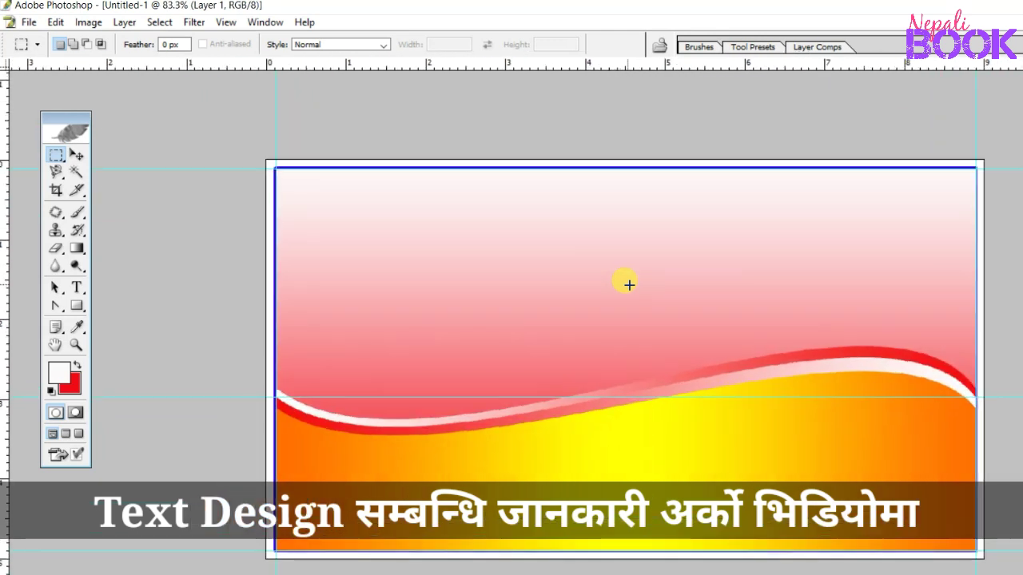
scroll(629, 284, "up", 1)
scroll(629, 285, "down", 1)
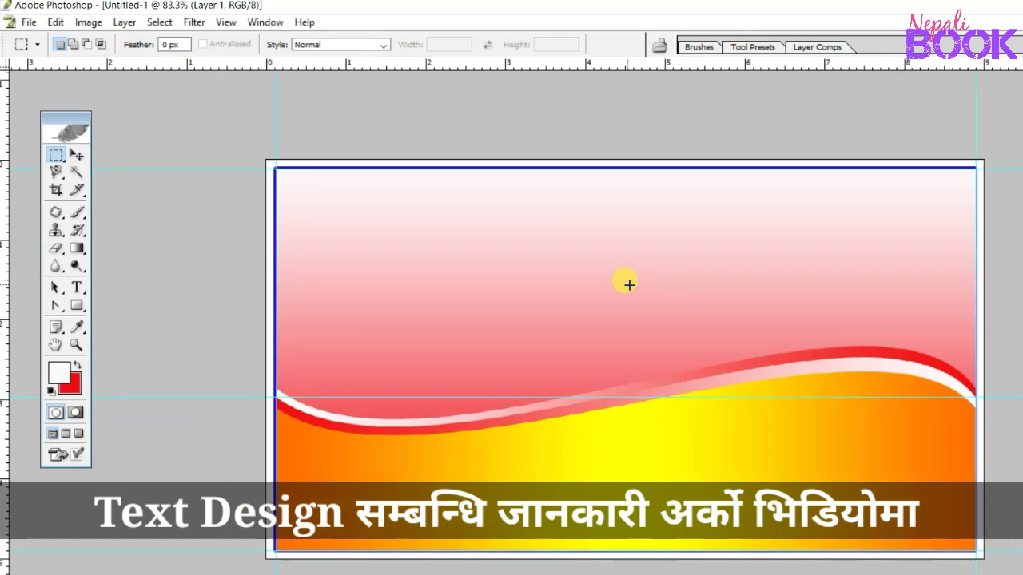